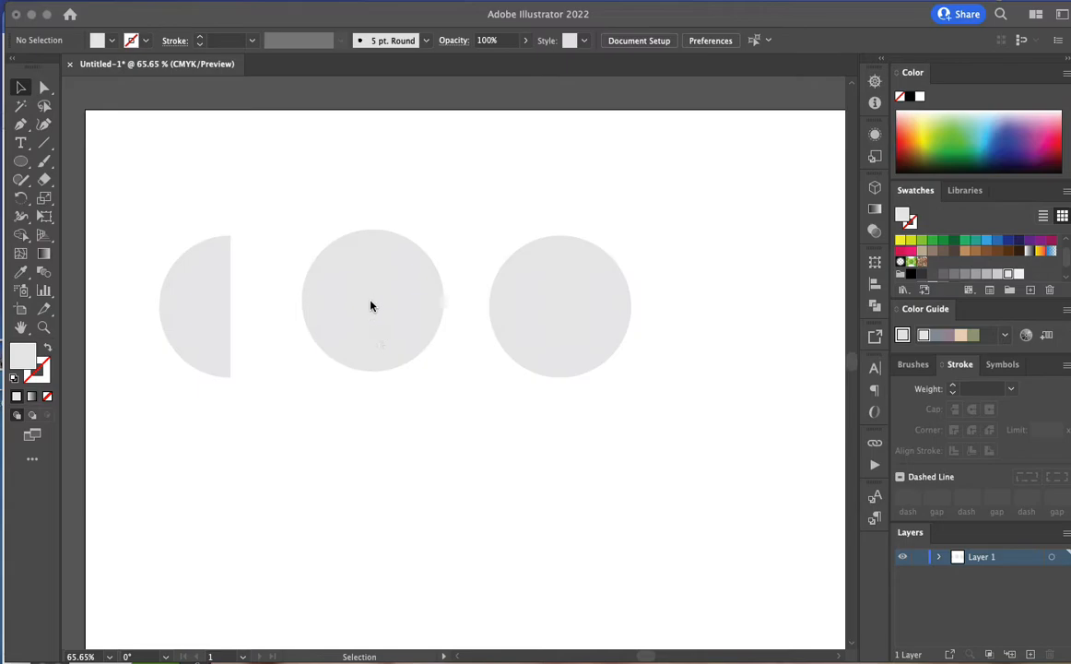
# Move the middle circle down and cut it with the Scissors tool at its top and bottom anchor points
pyautogui.moveTo(376, 318); pyautogui.dragTo(351, 391)
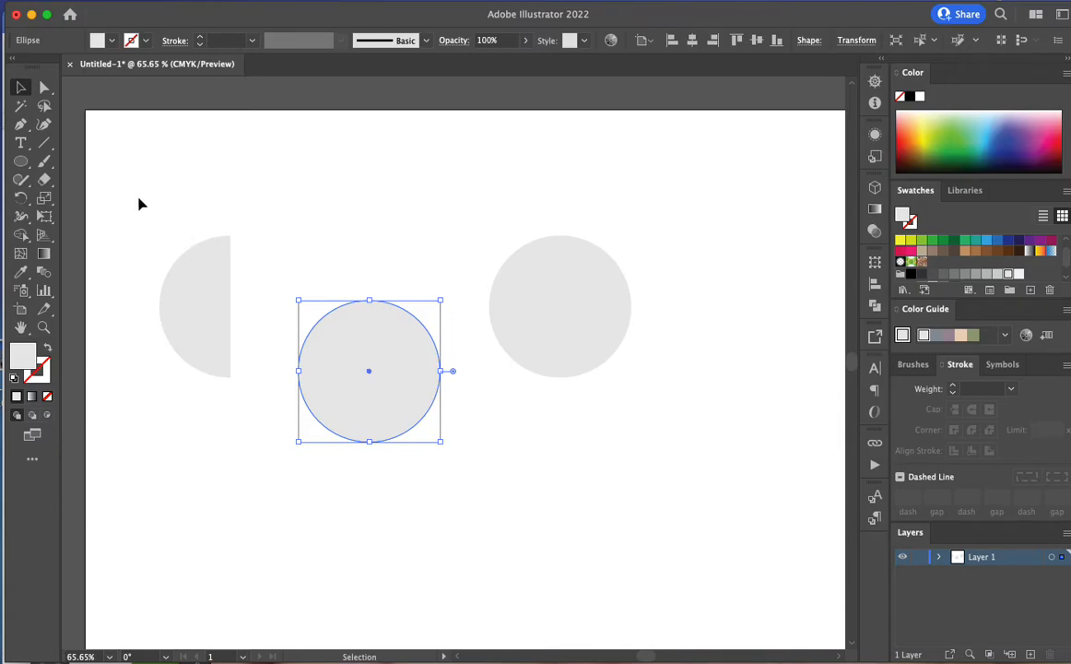
pyautogui.click(43, 185)
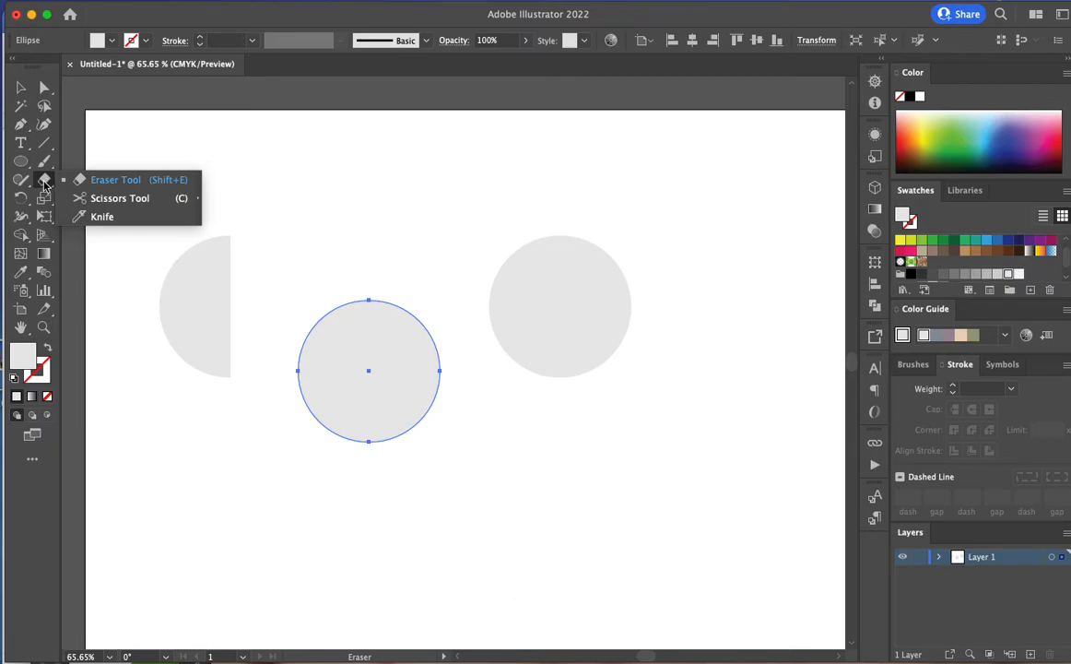
pyautogui.click(117, 199)
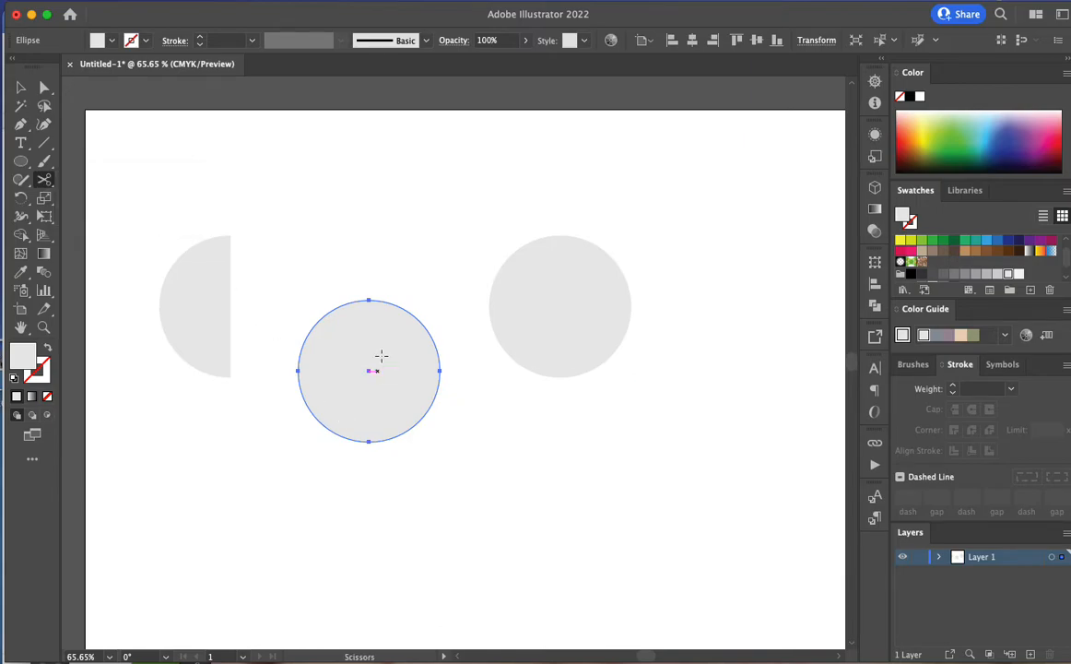
pyautogui.click(369, 300)
pyautogui.click(369, 299)
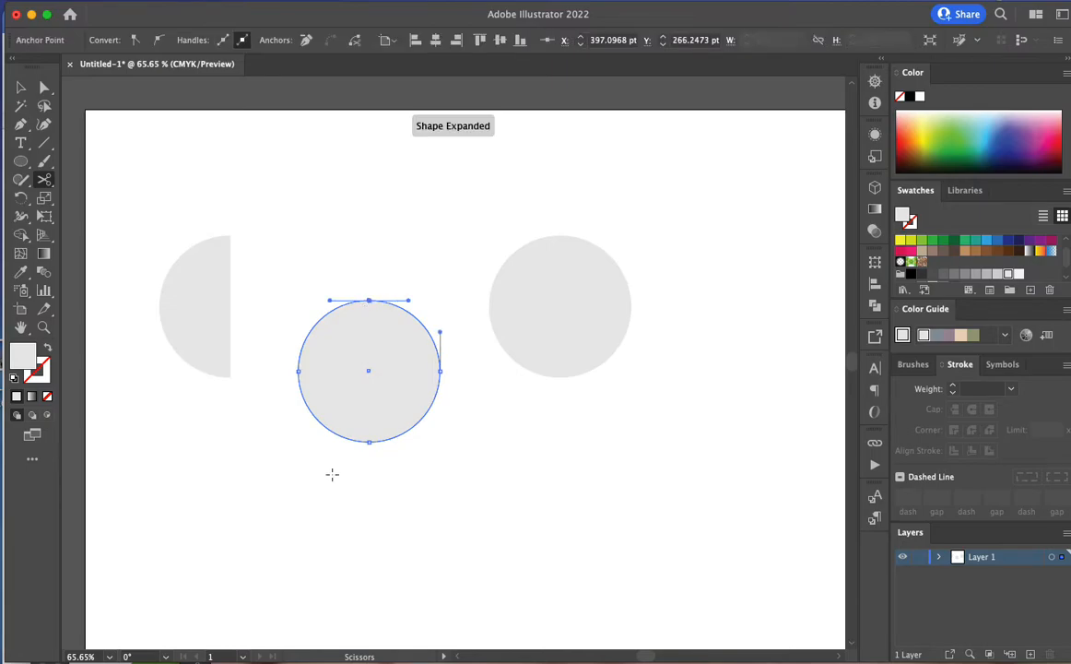
pyautogui.click(369, 440)
# Separate the right half of the cut circle and place it below the remaining full circle
pyautogui.click(20, 88)
pyautogui.moveTo(414, 390); pyautogui.dragTo(519, 490)
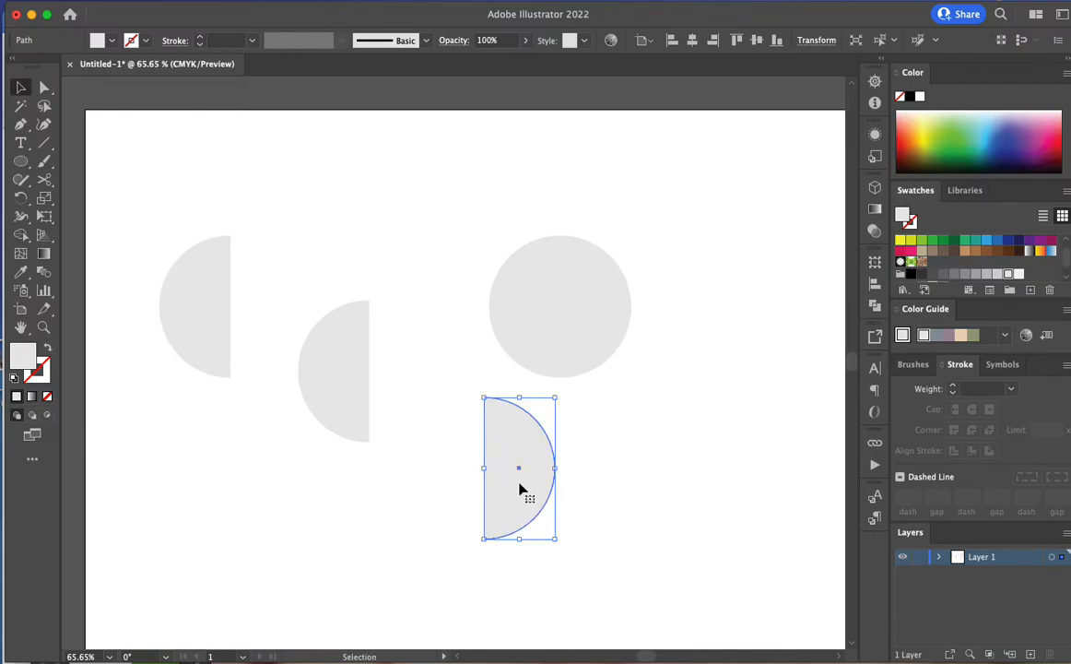
pyautogui.moveTo(519, 489)
pyautogui.mouseDown()
pyautogui.moveTo(574, 484)
pyautogui.moveTo(540, 489)
pyautogui.mouseUp()
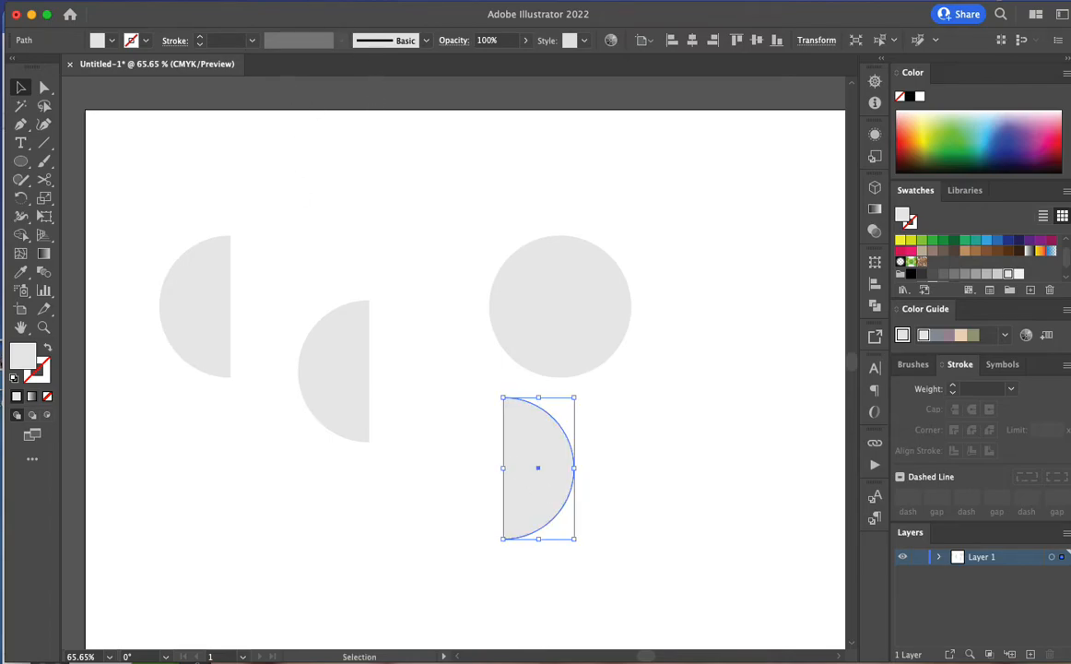
# Start the 3D (Classic) Revolve effect on the separated right half-circle
pyautogui.click(309, 1)
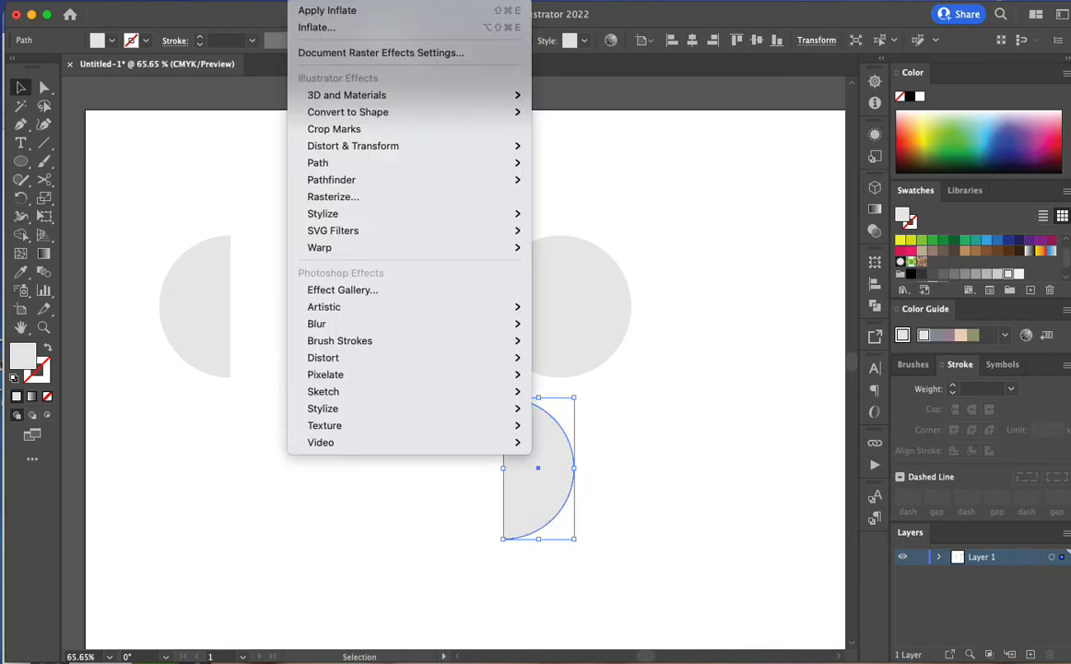
pyautogui.moveTo(347, 97)
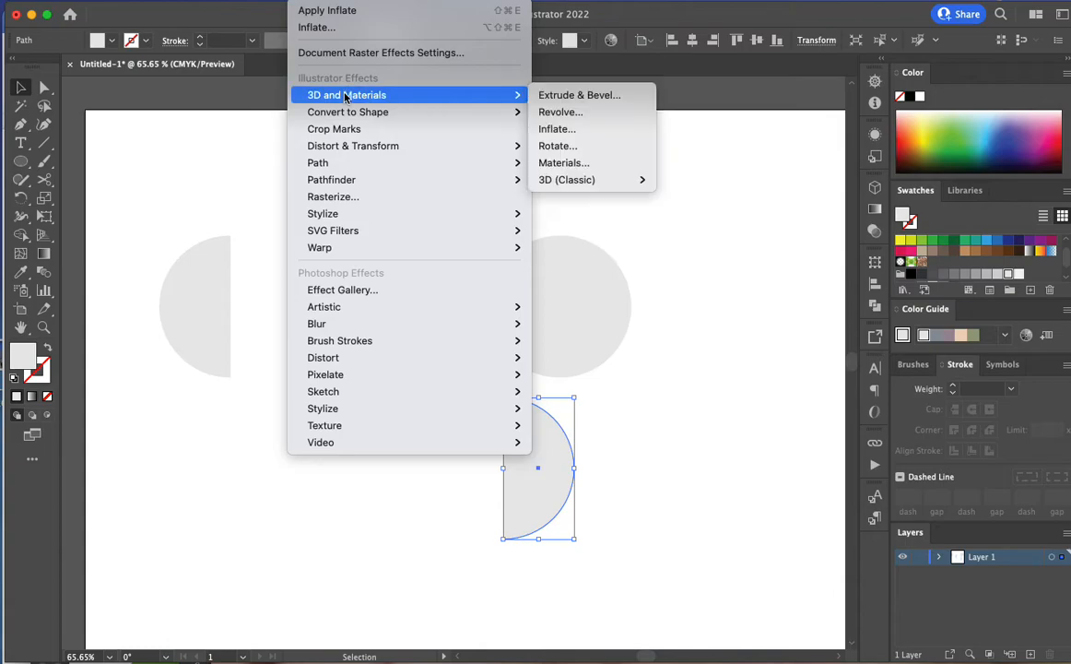
pyautogui.moveTo(576, 179)
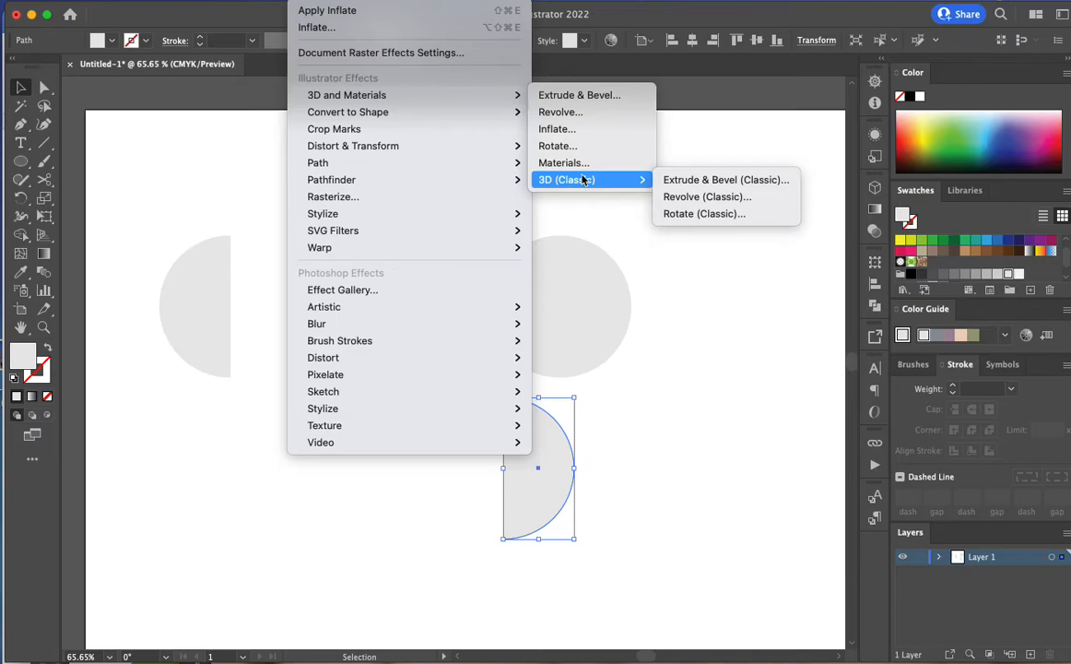
pyautogui.click(681, 197)
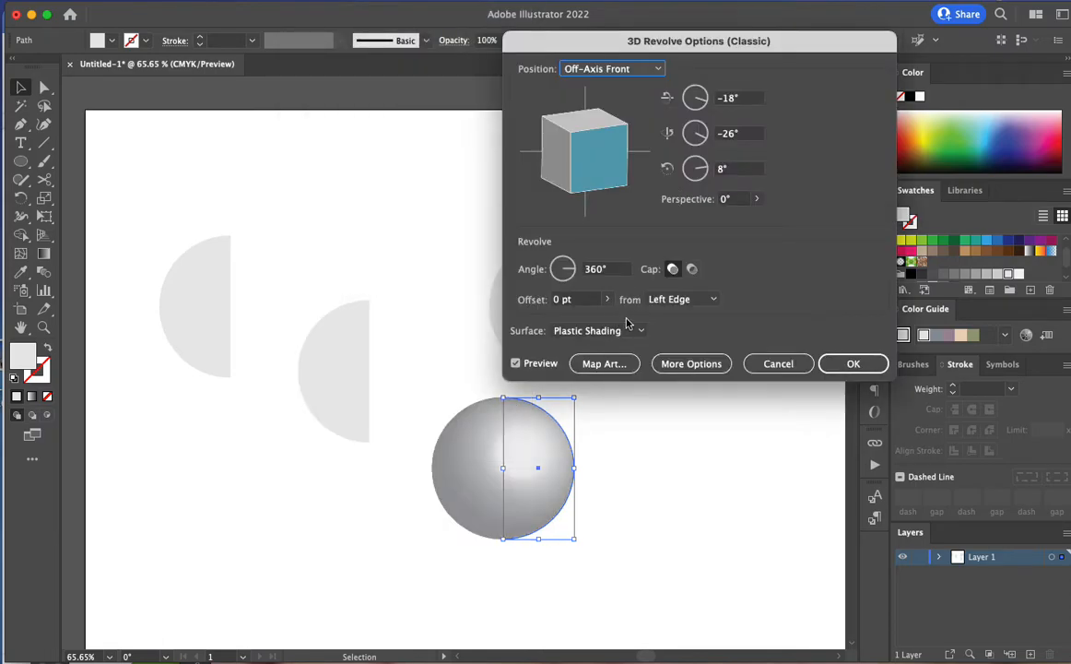
# Try offsetting the revolve from the Right Edge and return it to the Left Edge
pyautogui.click(680, 300)
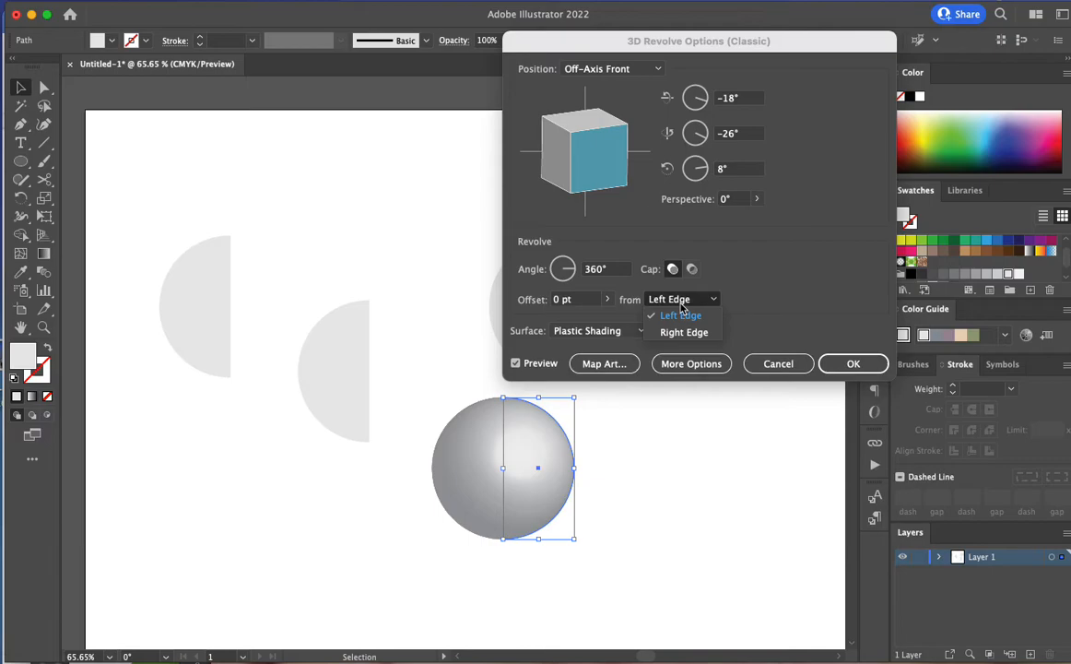
pyautogui.click(679, 332)
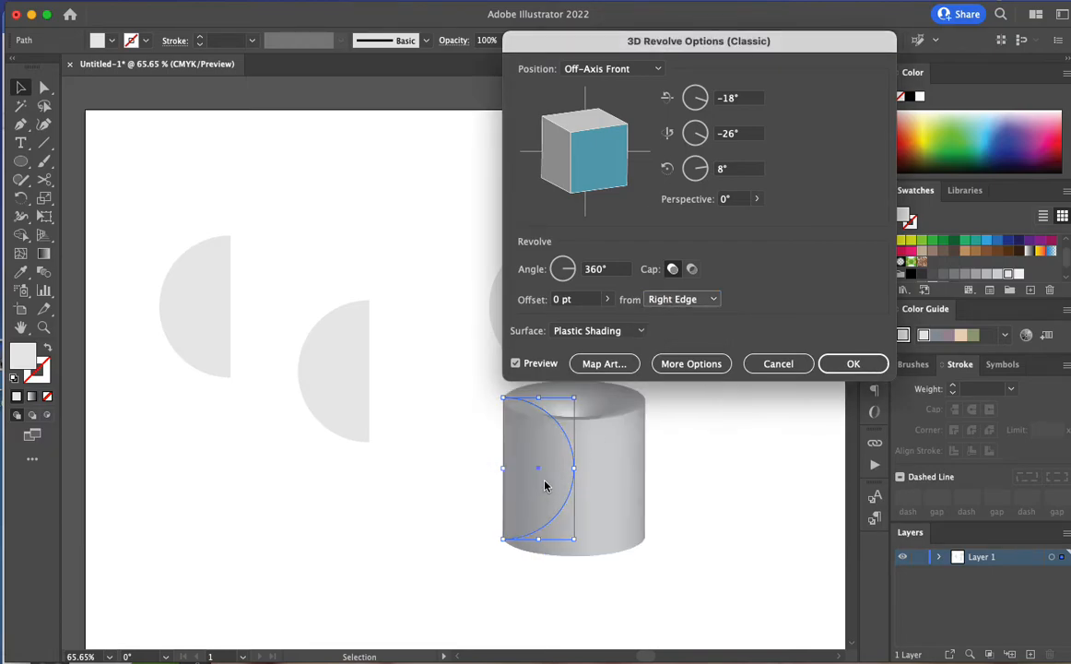
pyautogui.click(670, 300)
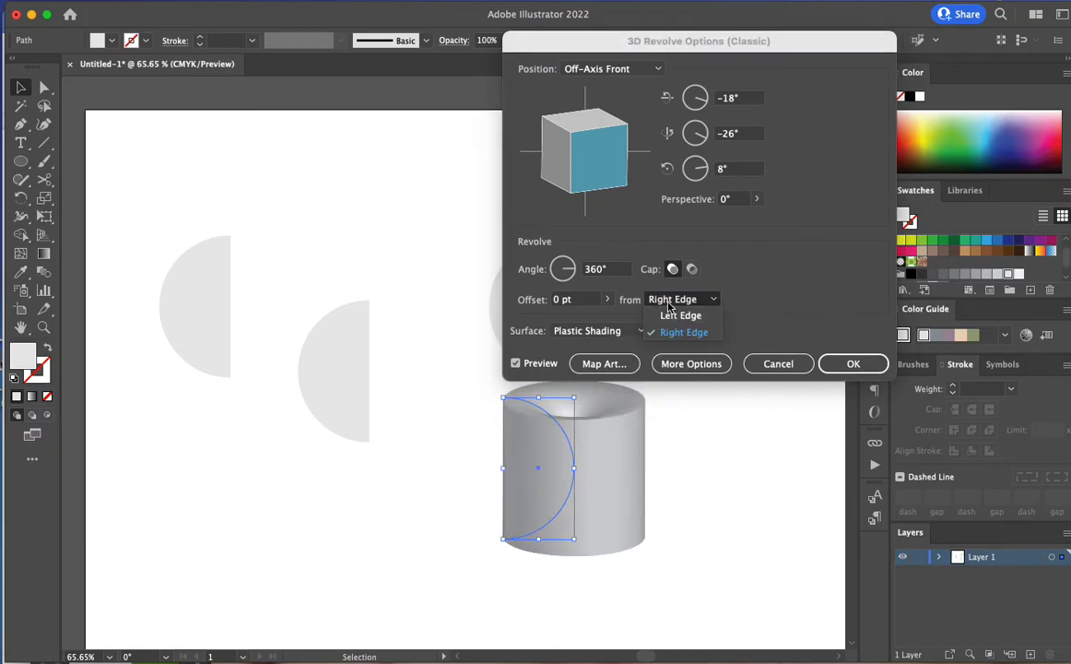
pyautogui.click(670, 318)
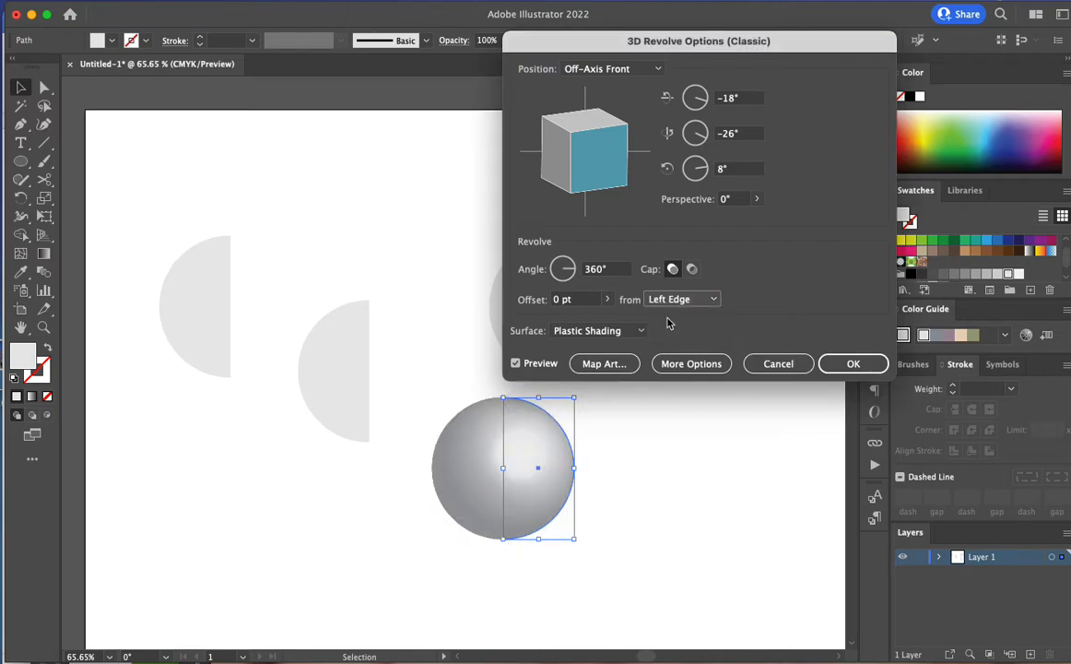
# Move the revolve options clear of the sphere and map the Vector Grime symbol onto its surface
pyautogui.moveTo(539, 44); pyautogui.dragTo(582, 103)
pyautogui.moveTo(651, 132); pyautogui.dragTo(710, 205)
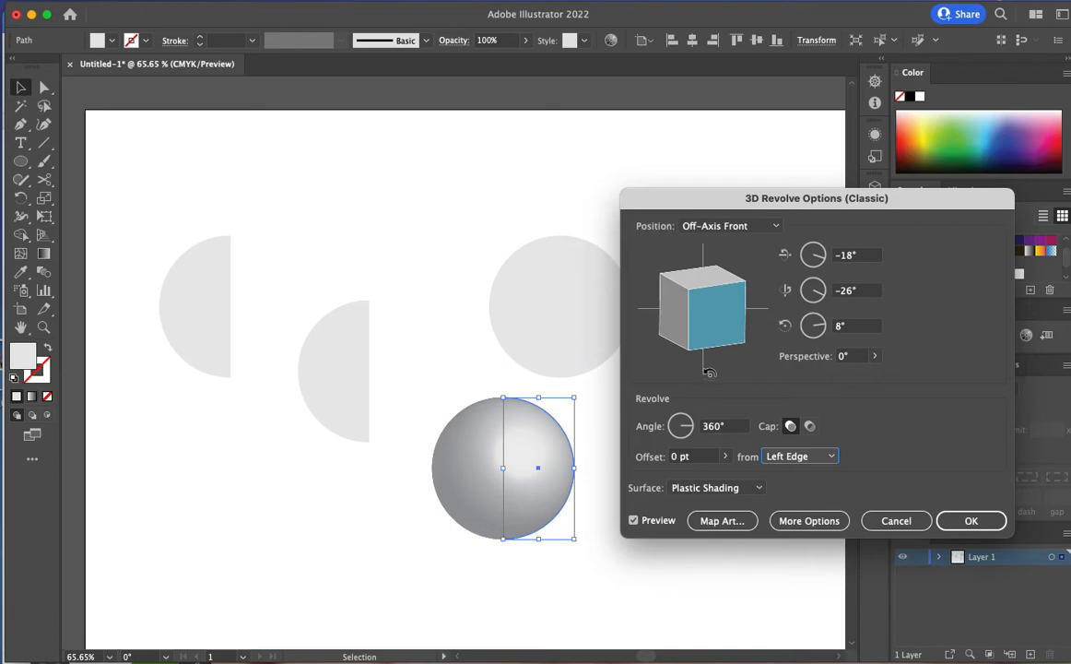
pyautogui.click(722, 522)
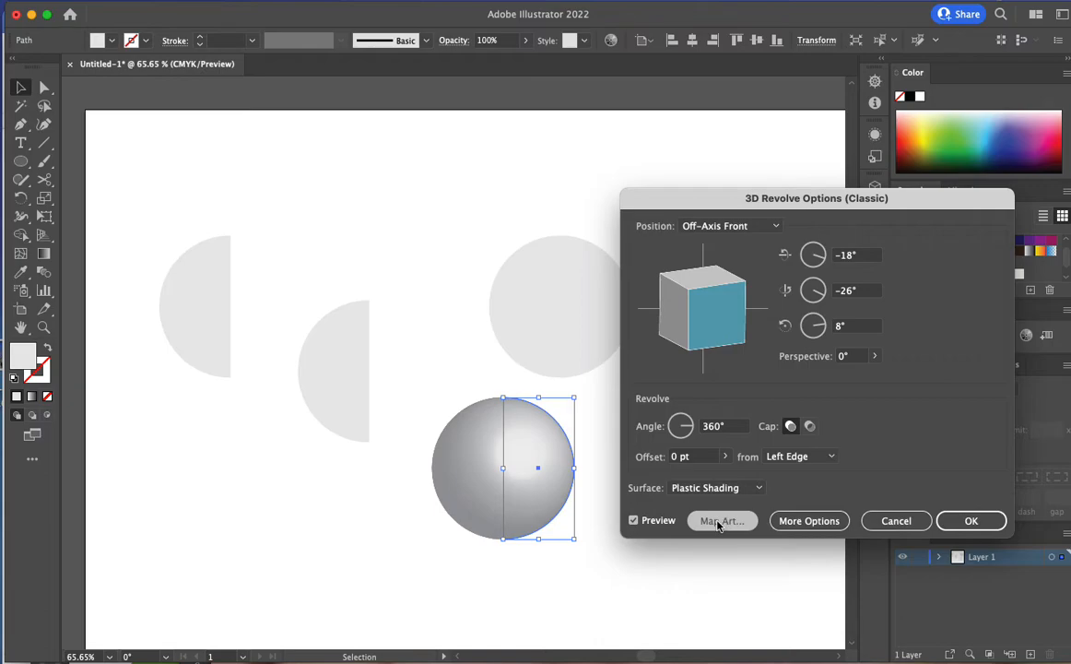
pyautogui.click(720, 521)
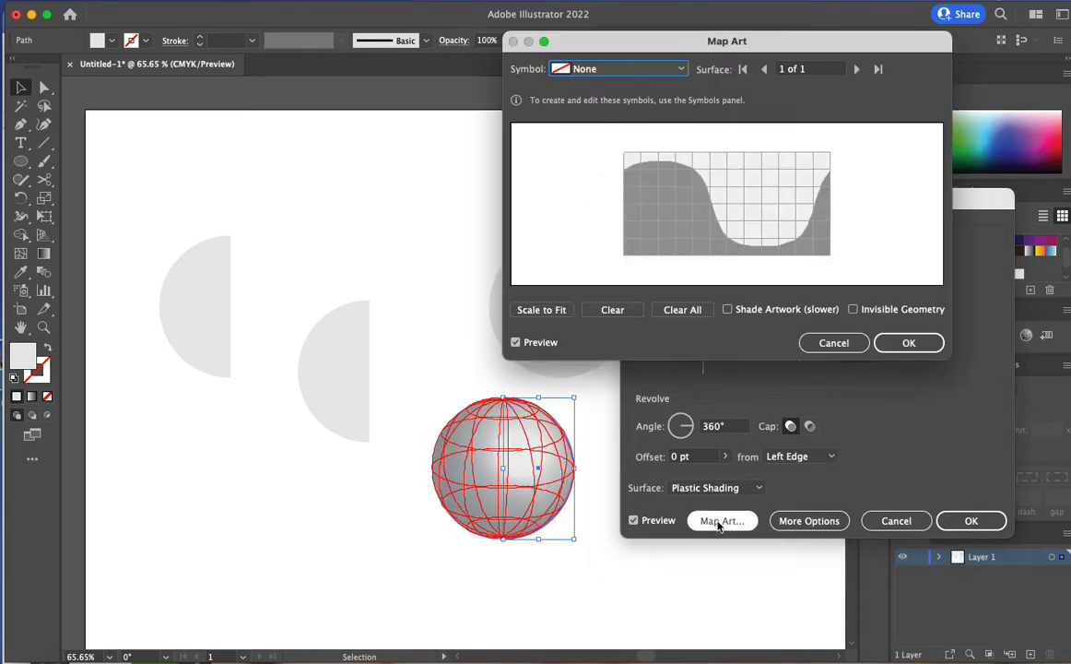
pyautogui.click(593, 71)
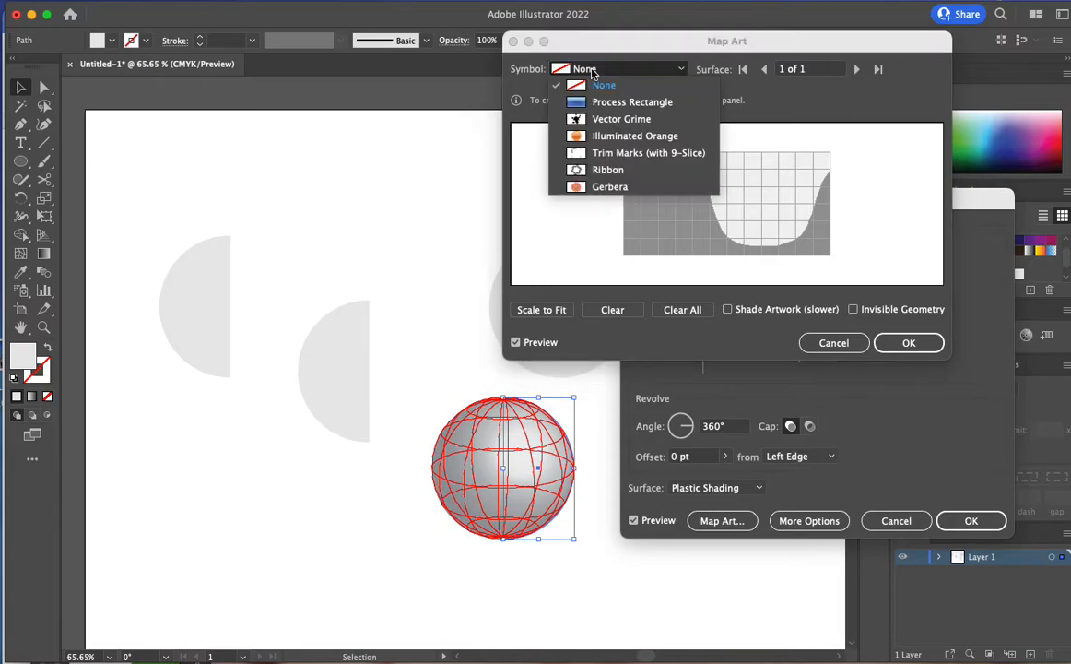
pyautogui.click(615, 120)
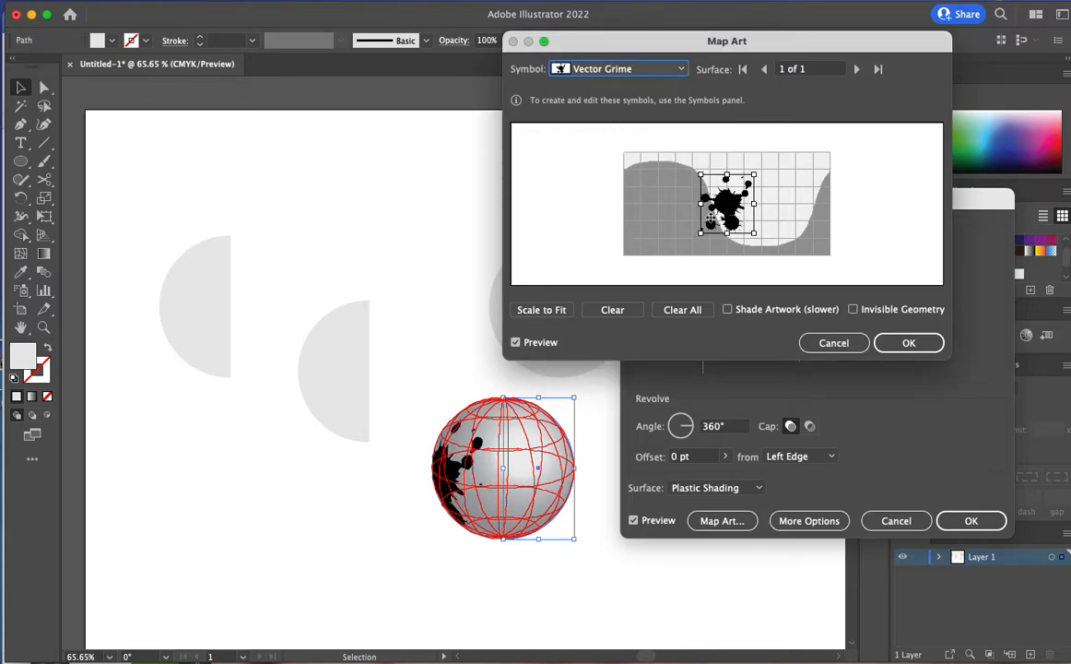
# Enlarge and stretch the Vector Grime symbol to cover the whole surface grid and accept the mapped art
pyautogui.moveTo(701, 233); pyautogui.dragTo(669, 206)
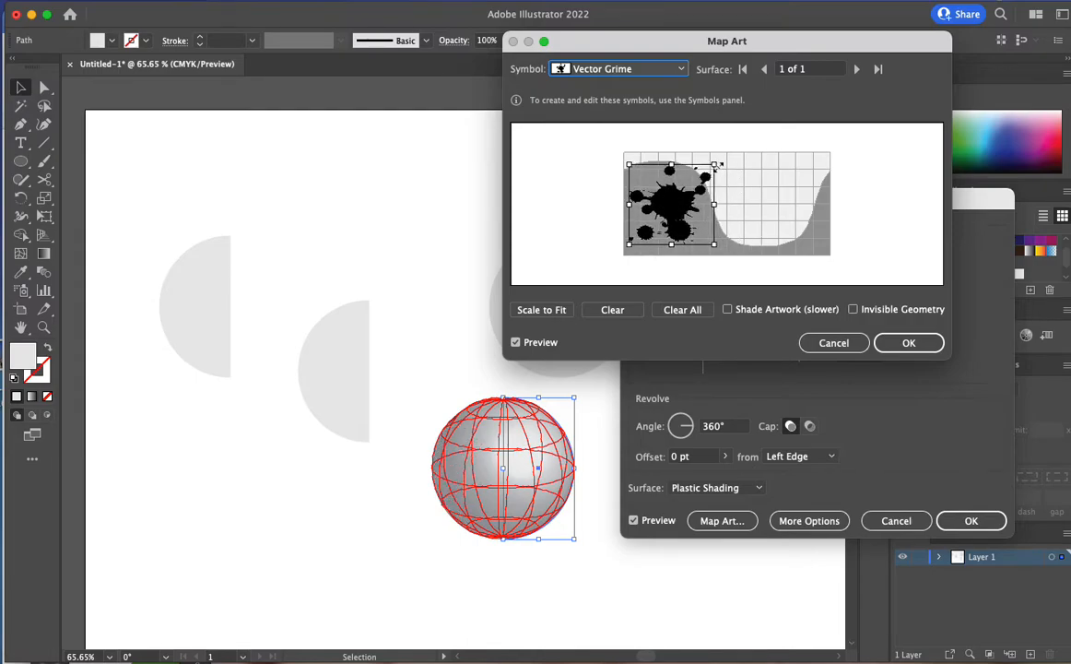
pyautogui.moveTo(717, 165); pyautogui.dragTo(730, 145)
pyautogui.moveTo(695, 202); pyautogui.dragTo(868, 201)
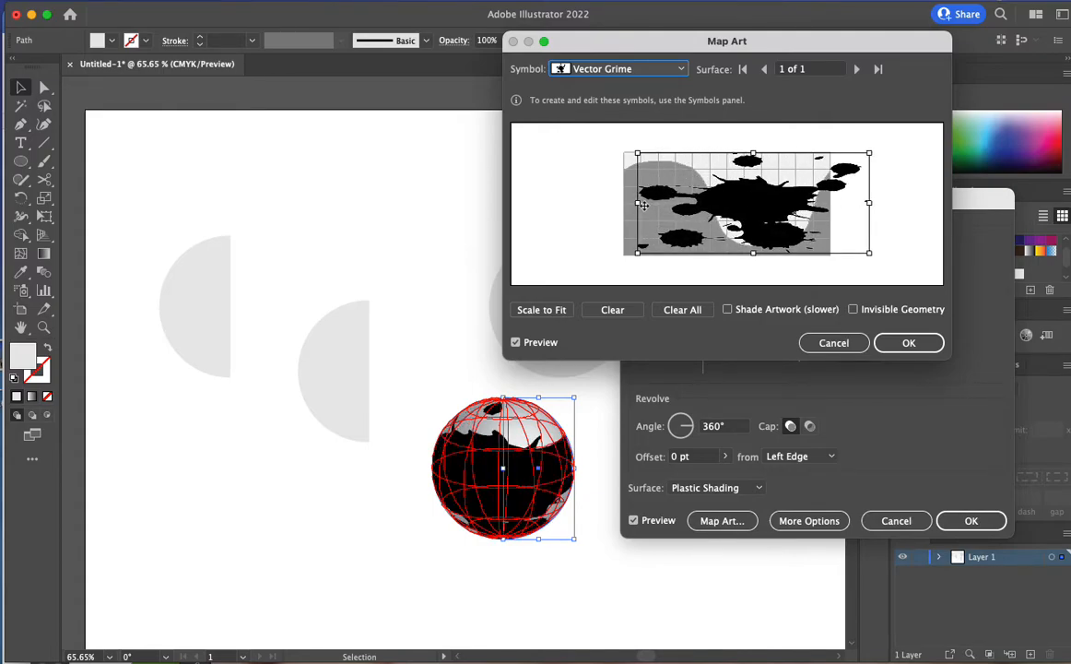
pyautogui.moveTo(637, 203); pyautogui.dragTo(609, 202)
pyautogui.click(908, 344)
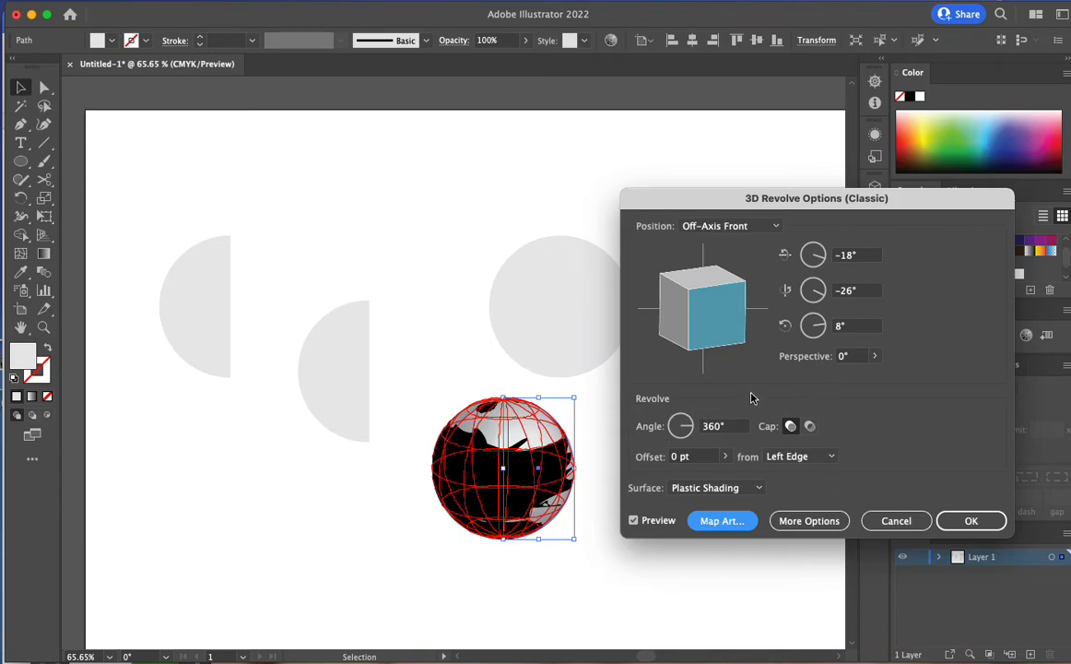
# Apply the revolve with a perspective of 49° and move the mapped sphere to the artboard's lower right
pyautogui.click(875, 357)
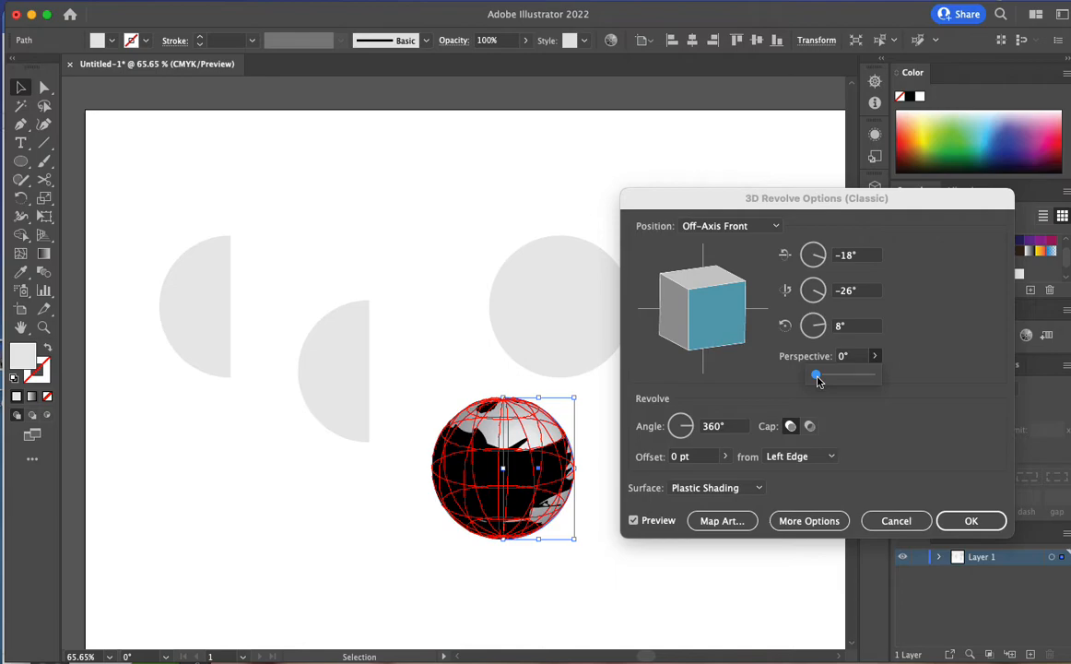
pyautogui.moveTo(817, 378)
pyautogui.mouseDown()
pyautogui.moveTo(863, 379)
pyautogui.moveTo(822, 381)
pyautogui.moveTo(832, 377)
pyautogui.mouseUp()
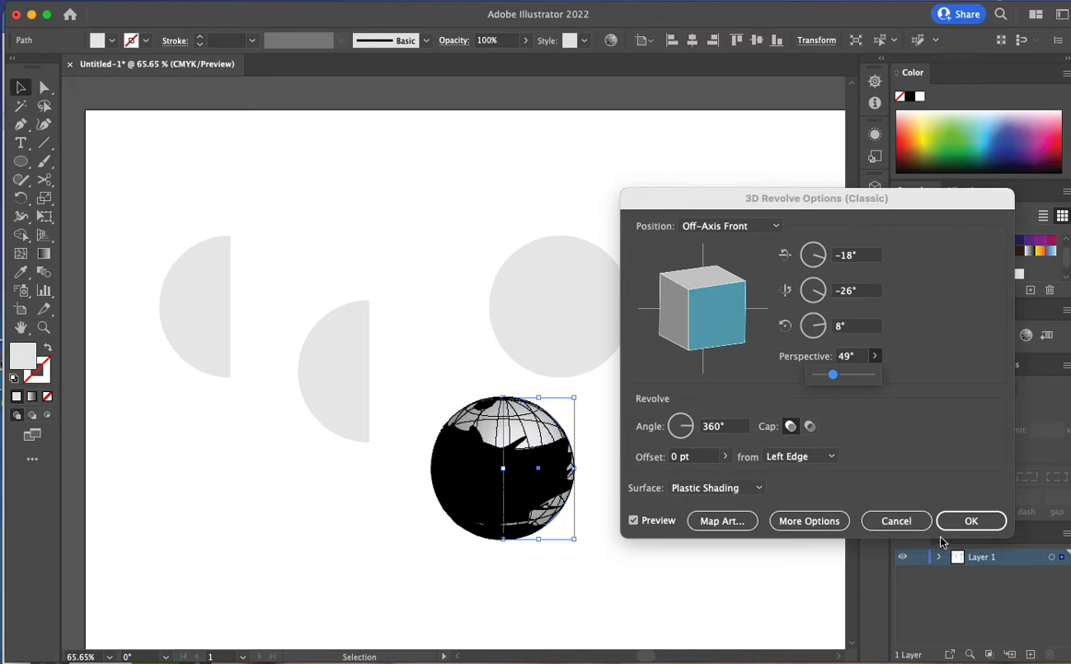
pyautogui.click(971, 521)
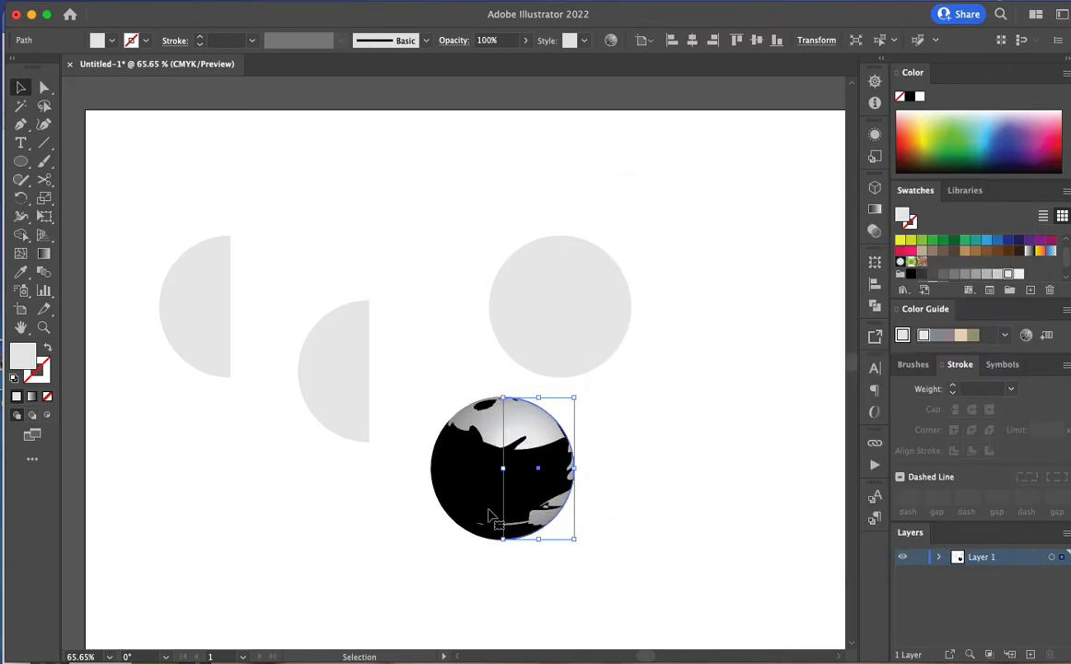
pyautogui.click(756, 498)
pyautogui.moveTo(478, 490); pyautogui.dragTo(679, 548)
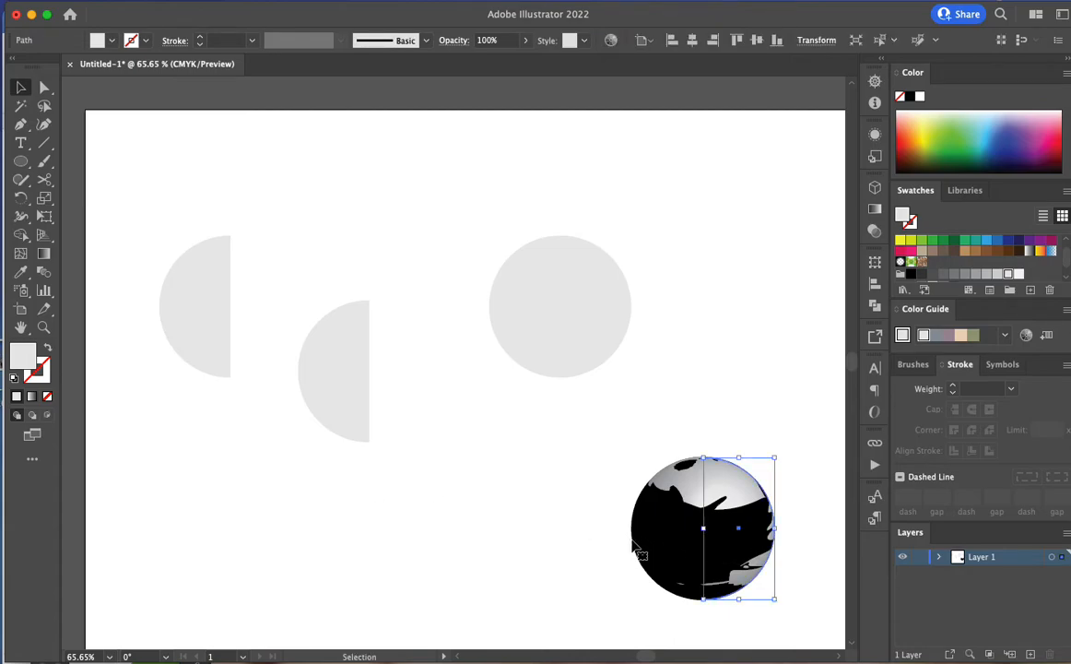
pyautogui.click(332, 367)
pyautogui.click(308, 2)
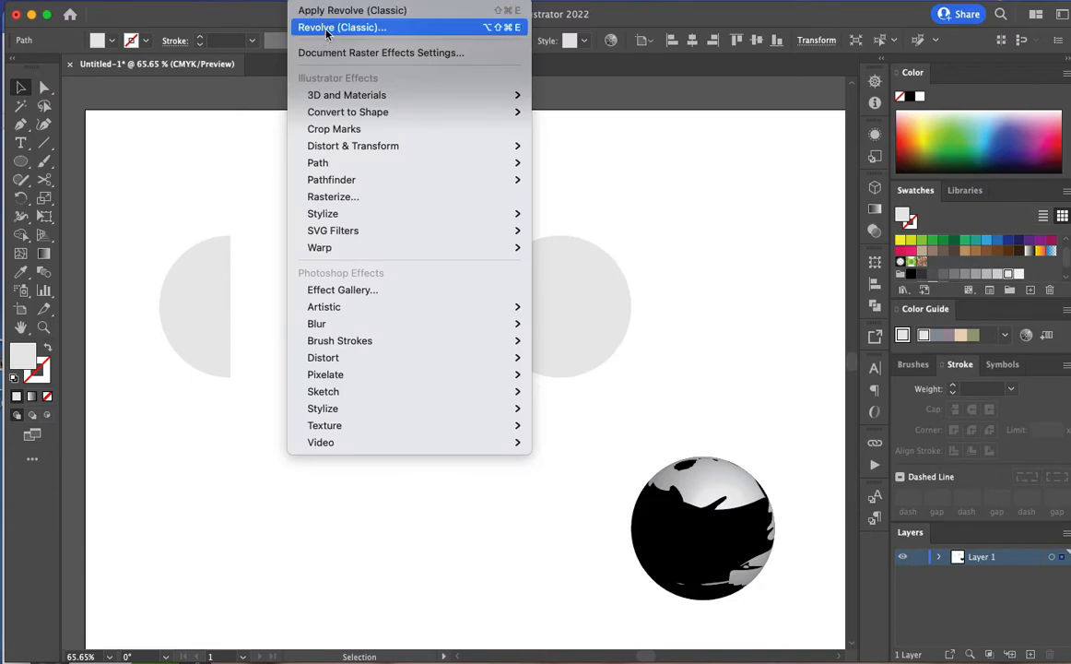
pyautogui.moveTo(307, 93)
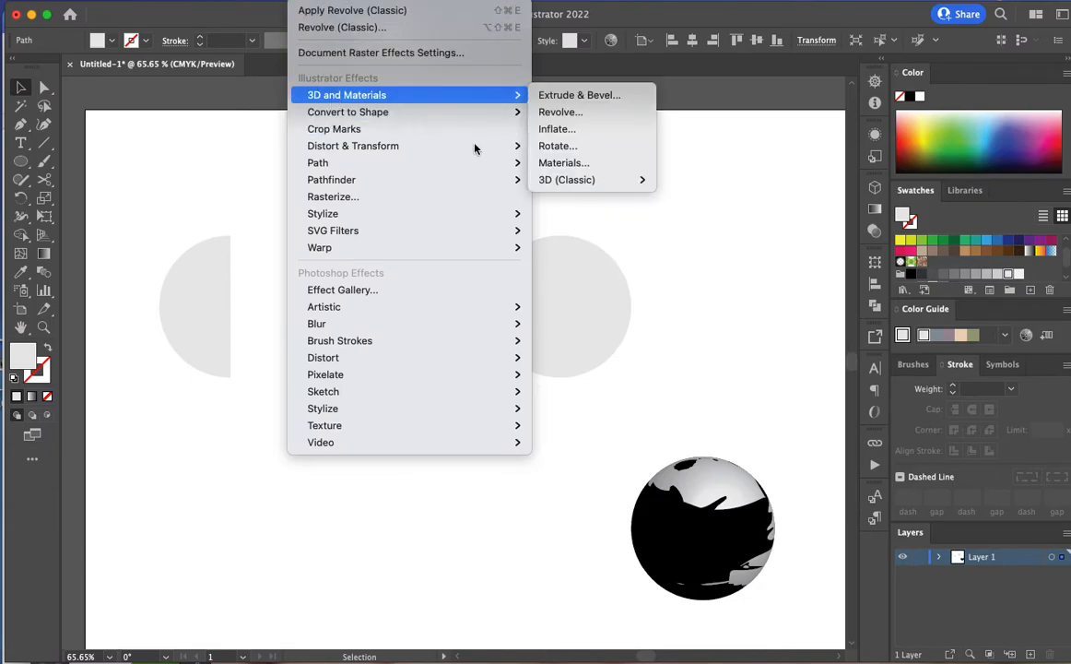
pyautogui.moveTo(542, 182)
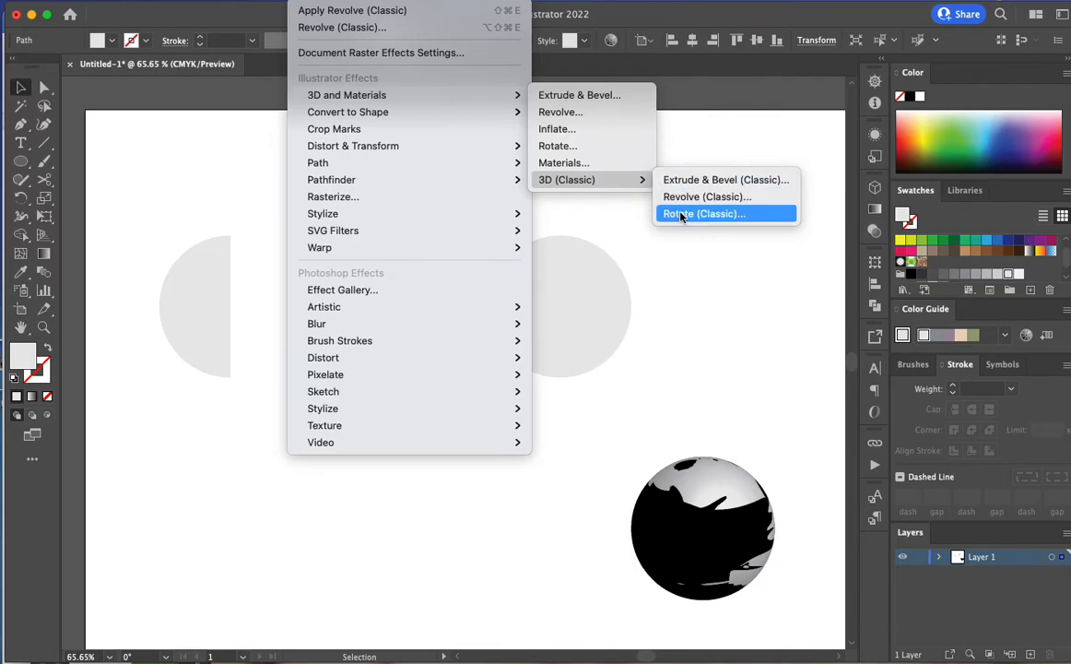
pyautogui.click(686, 140)
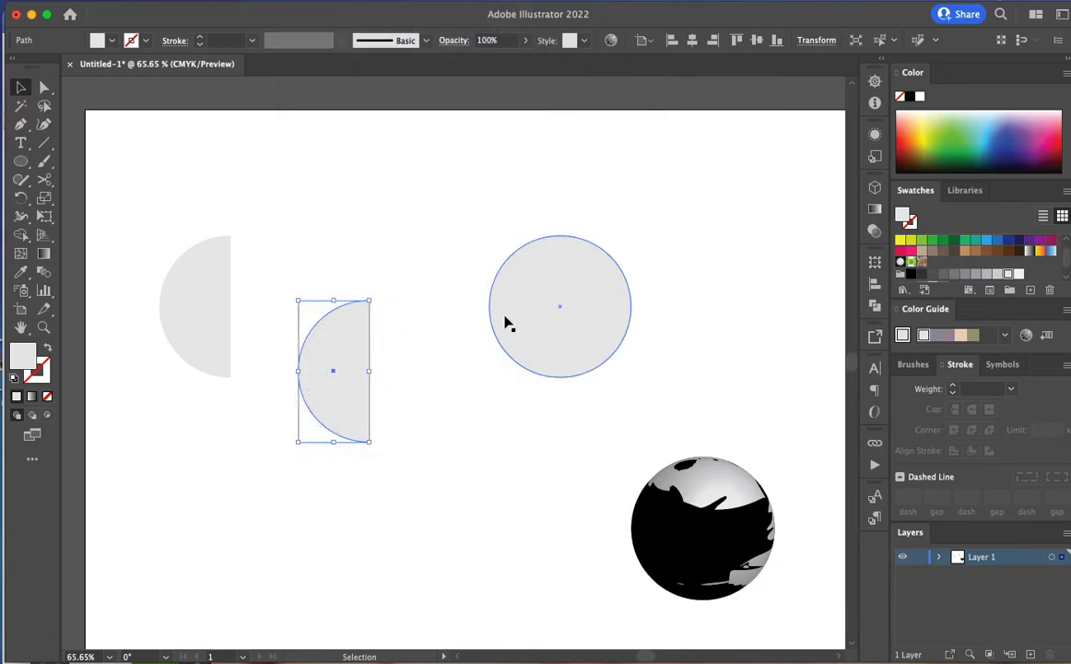
# Move the middle half-circle up beside the left one and apply the new 3D Revolve with the offset direction from Right Edge
pyautogui.moveTo(329, 370); pyautogui.dragTo(337, 295)
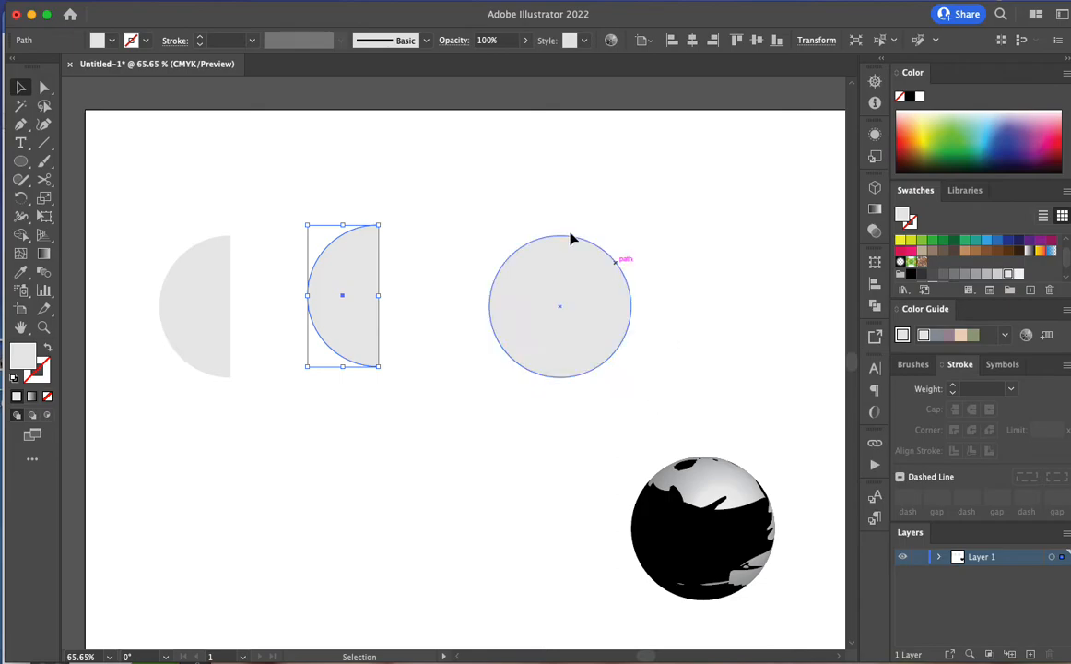
pyautogui.click(314, 1)
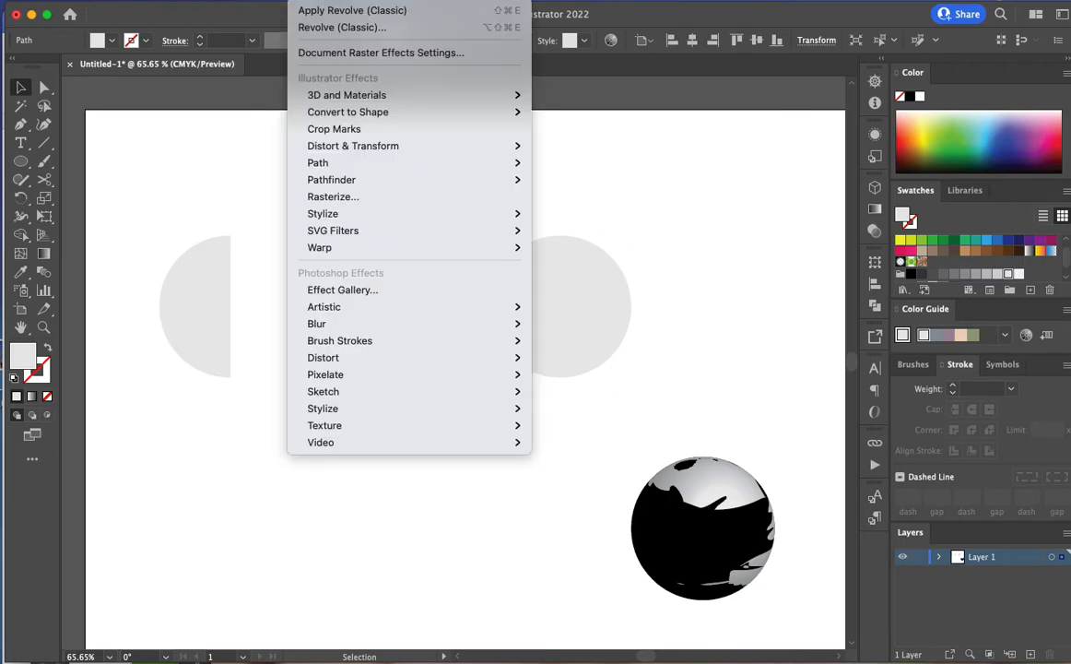
pyautogui.moveTo(347, 95)
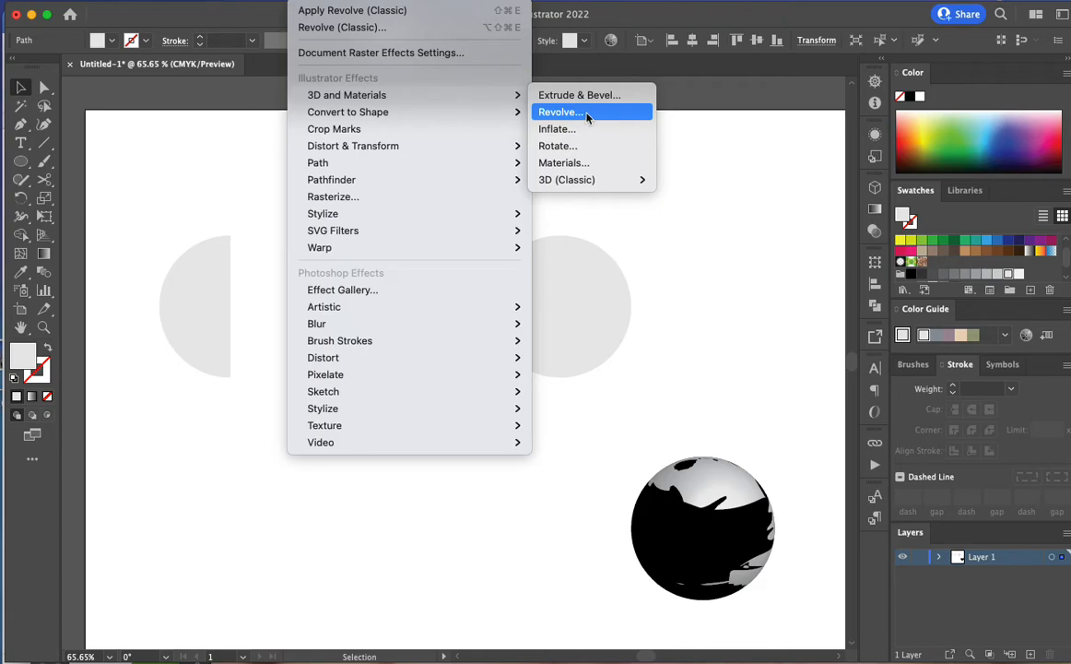
pyautogui.click(584, 112)
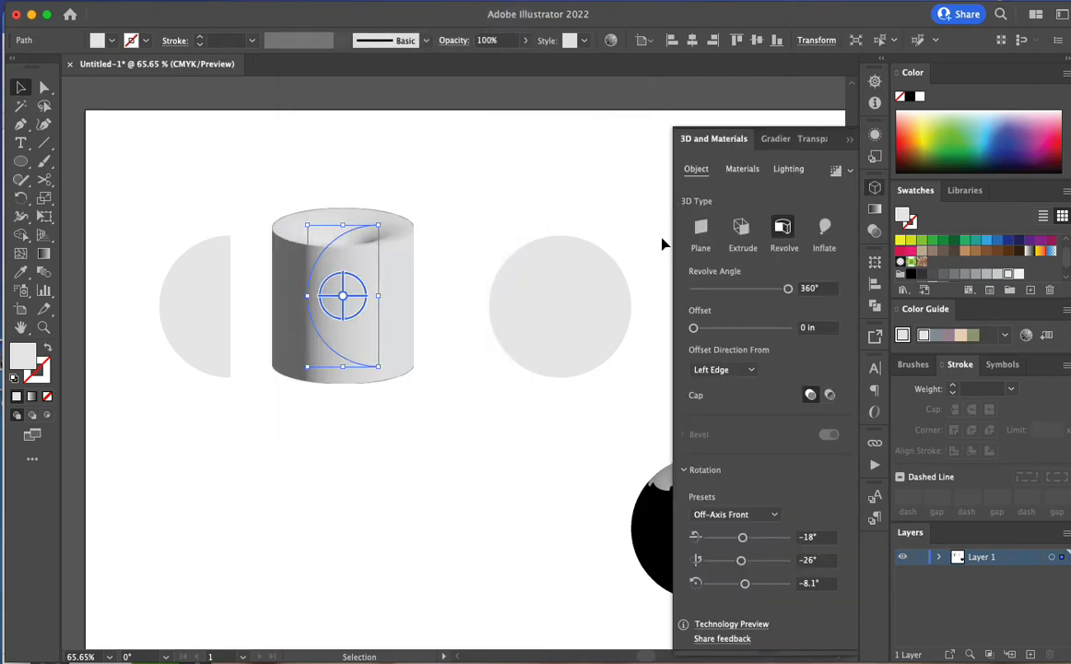
pyautogui.click(722, 370)
pyautogui.click(729, 404)
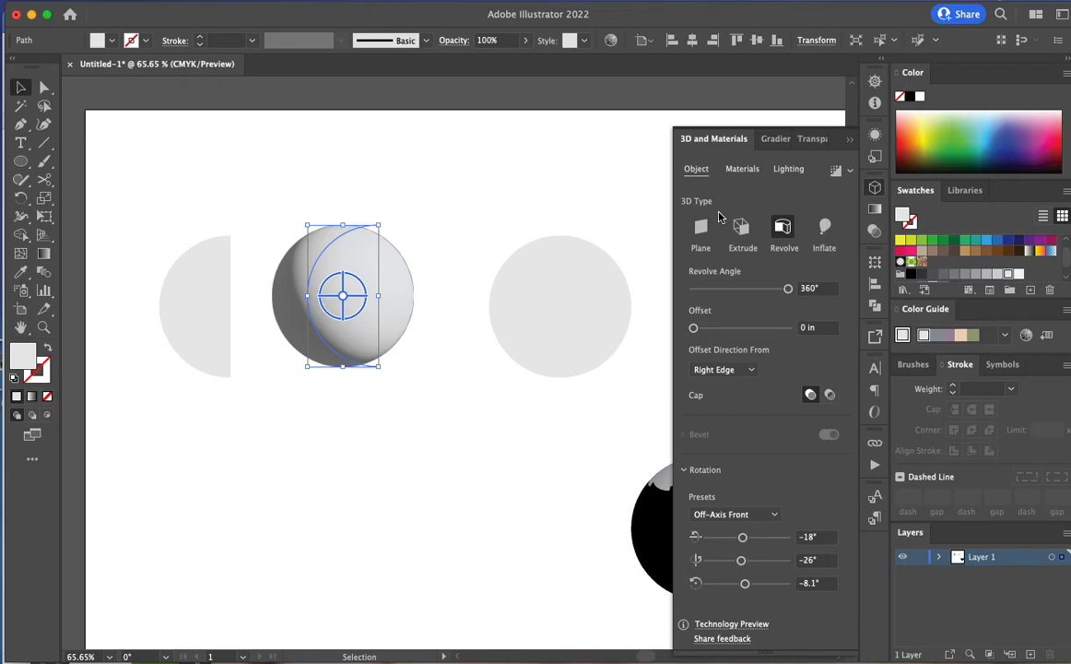
# Try the Larch Wood Varnished and Creased Plastic Film materials on the revolved sphere and settle on Comet Pit Surface
pyautogui.click(740, 169)
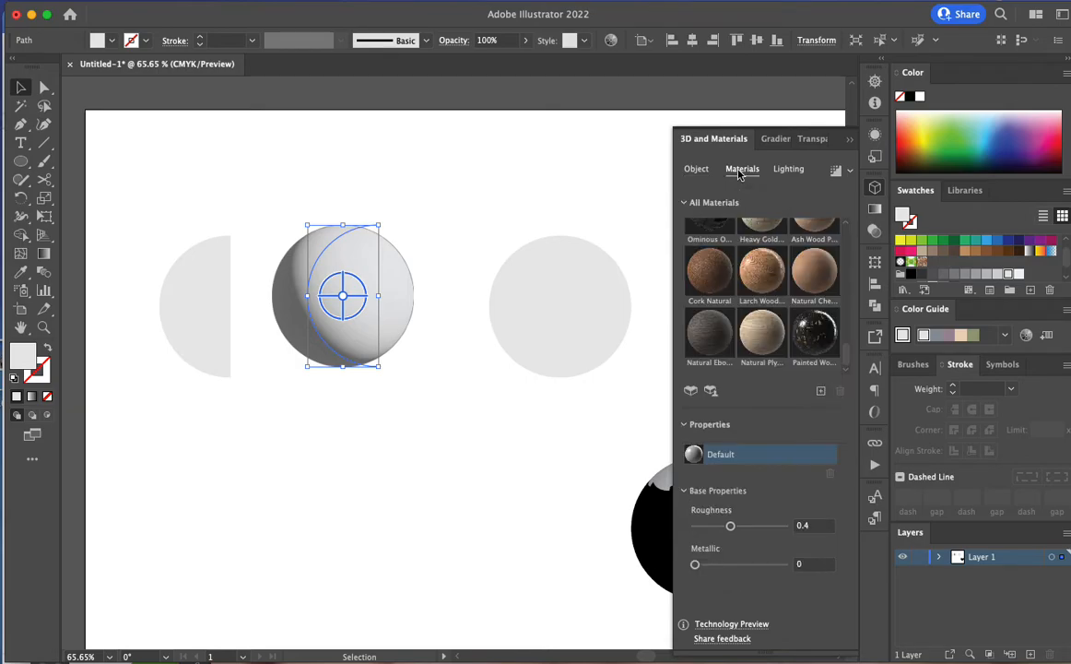
pyautogui.click(760, 272)
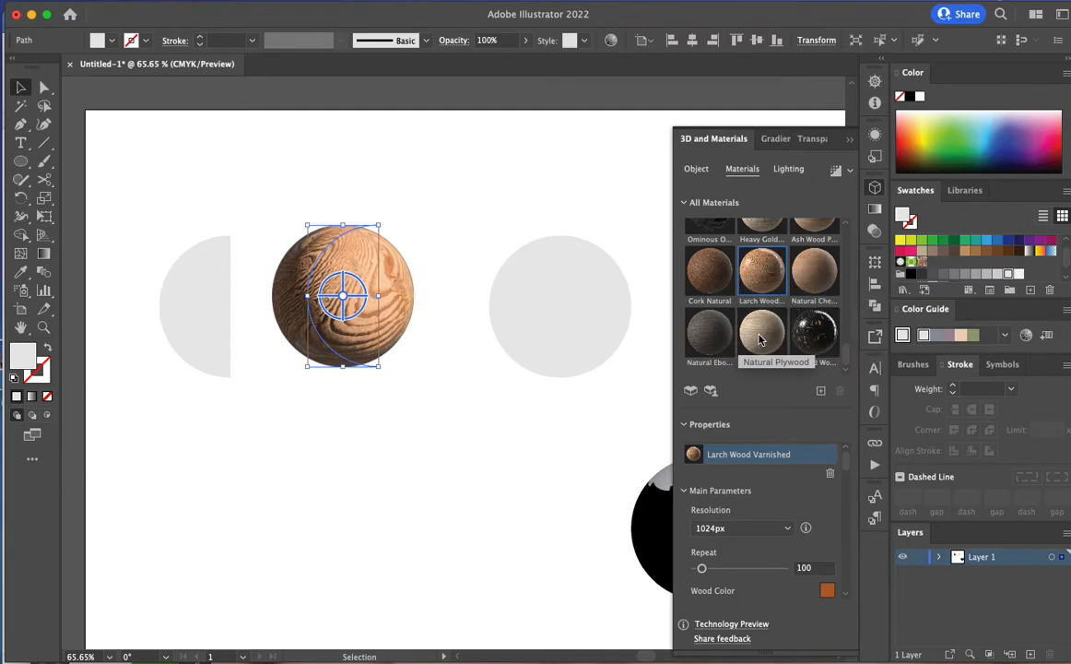
pyautogui.scroll(3, 710, 268)
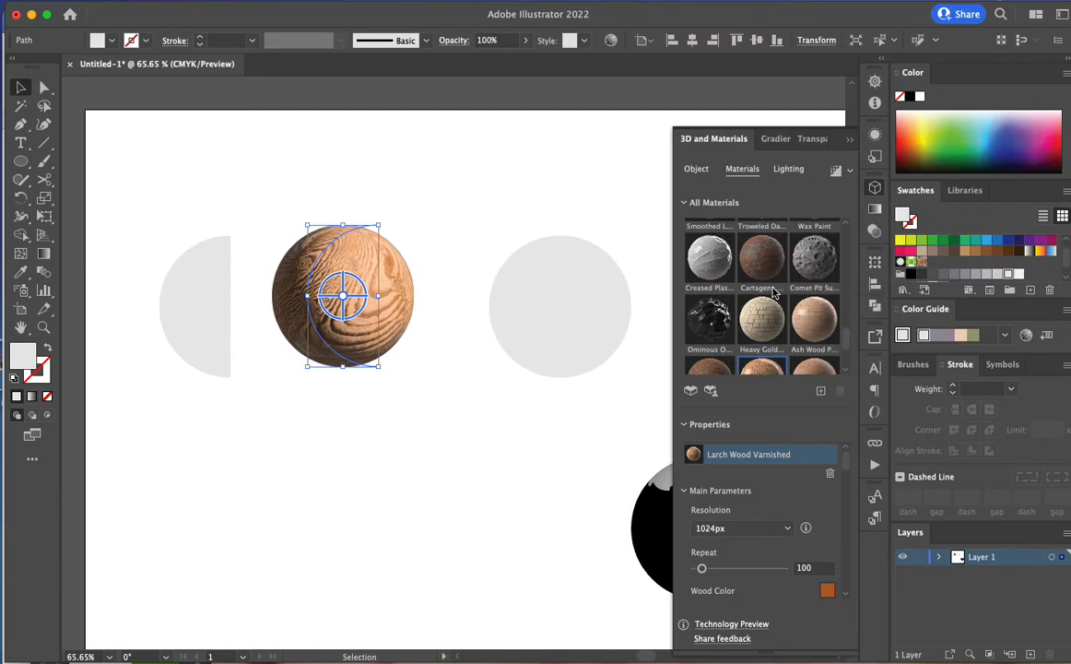
pyautogui.click(711, 269)
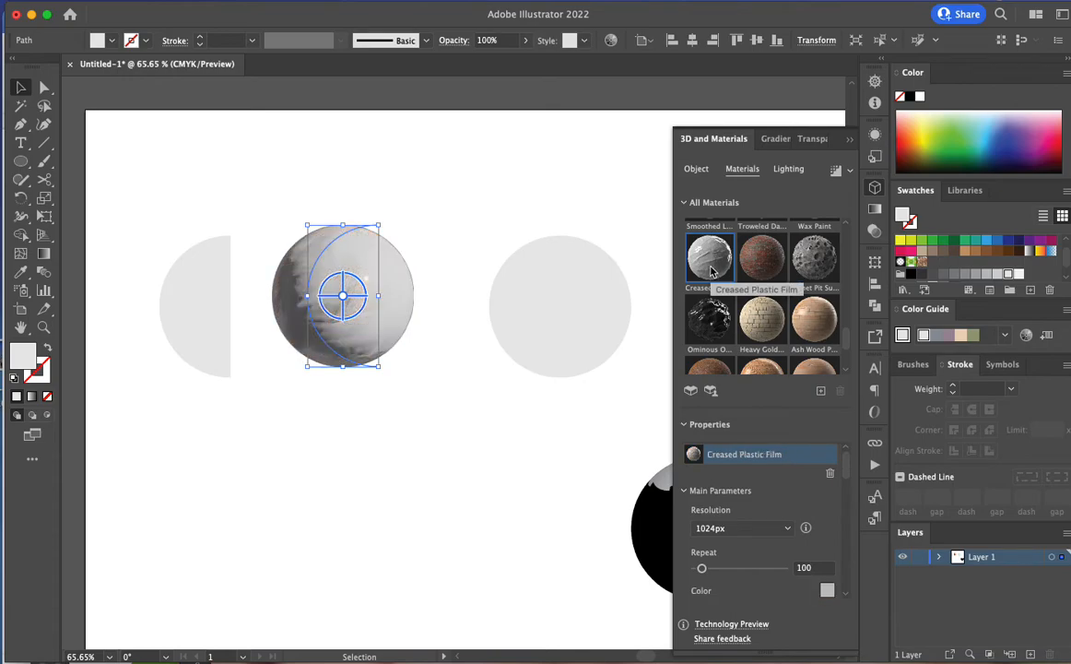
pyautogui.click(824, 265)
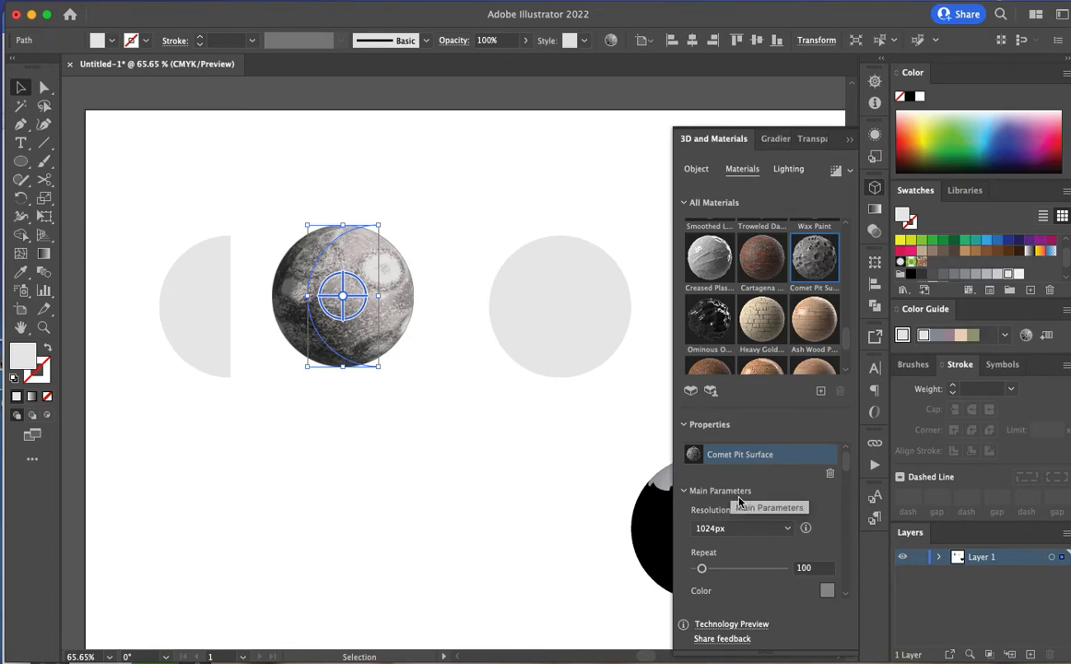
pyautogui.scroll(-8, 741, 502)
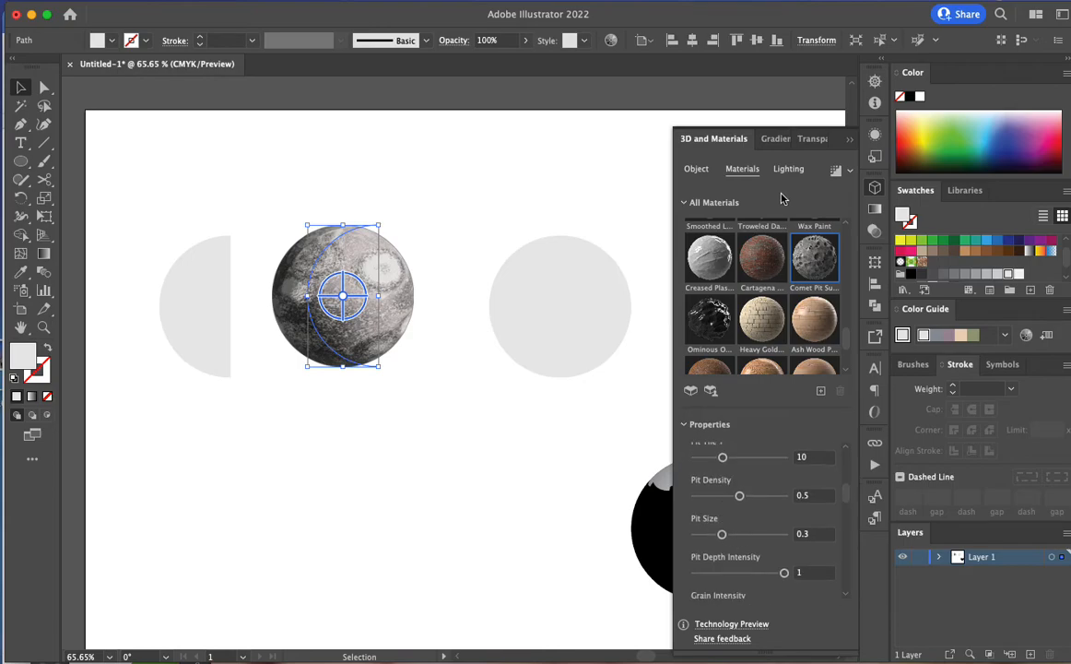
# Increase the revolve offset of the sphere to open it into a ring, keeping the 360° revolve angle
pyautogui.click(698, 168)
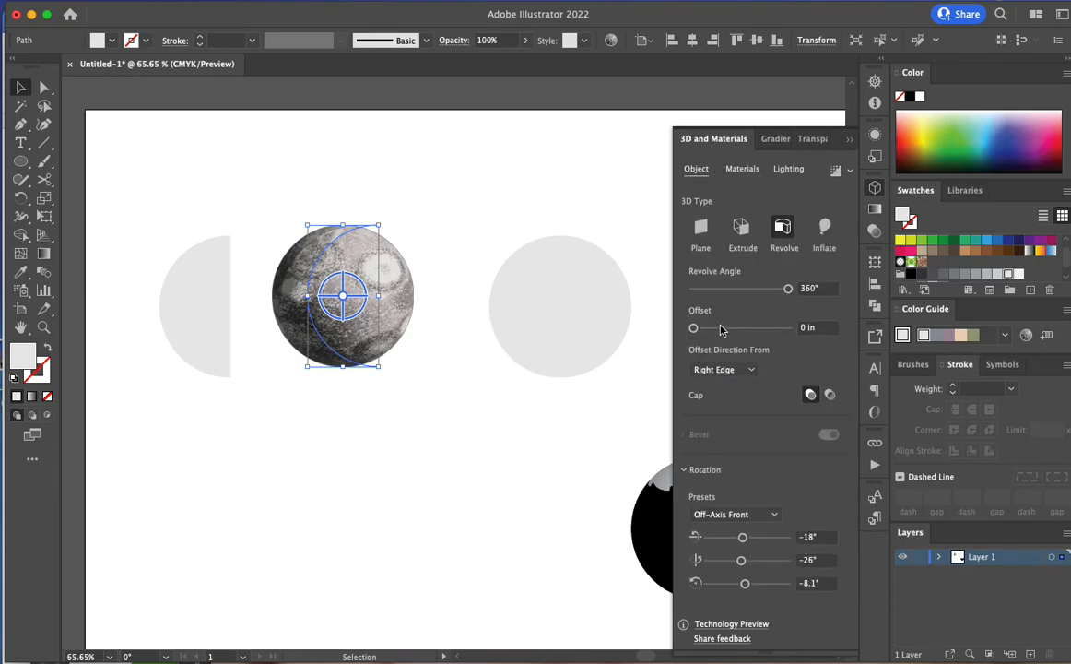
pyautogui.moveTo(786, 291); pyautogui.dragTo(807, 309)
pyautogui.moveTo(694, 328)
pyautogui.mouseDown()
pyautogui.moveTo(717, 334)
pyautogui.moveTo(699, 338)
pyautogui.moveTo(713, 330)
pyautogui.mouseUp()
# Rotate the textured ring freely in 3D until it sits at an oblique tilt with its hole showing
pyautogui.click(744, 171)
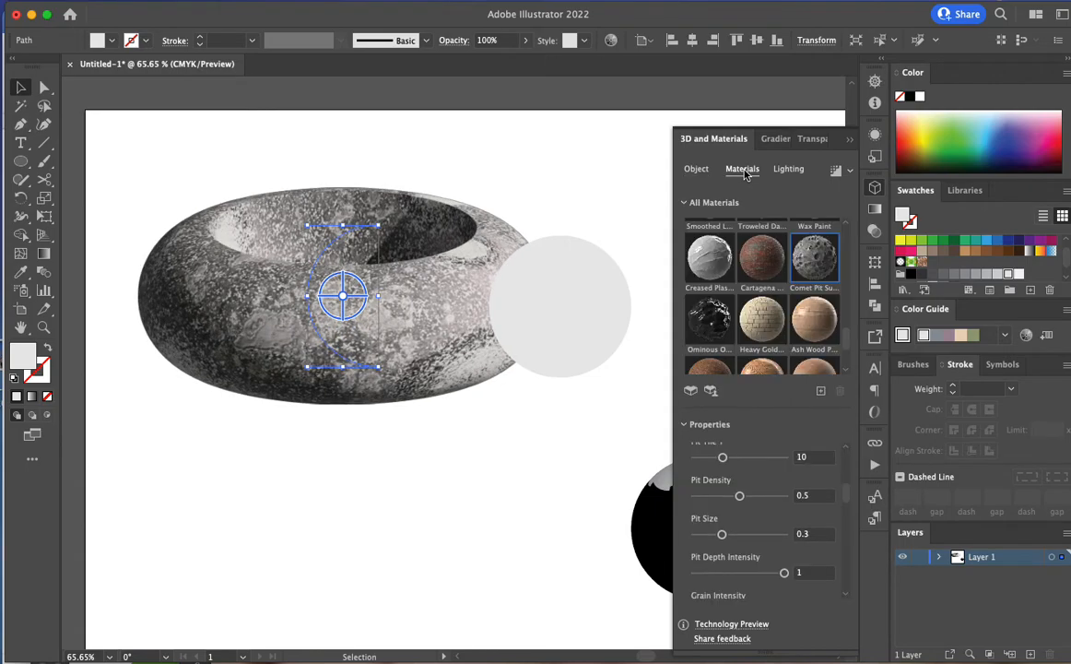
pyautogui.moveTo(361, 302); pyautogui.dragTo(369, 367)
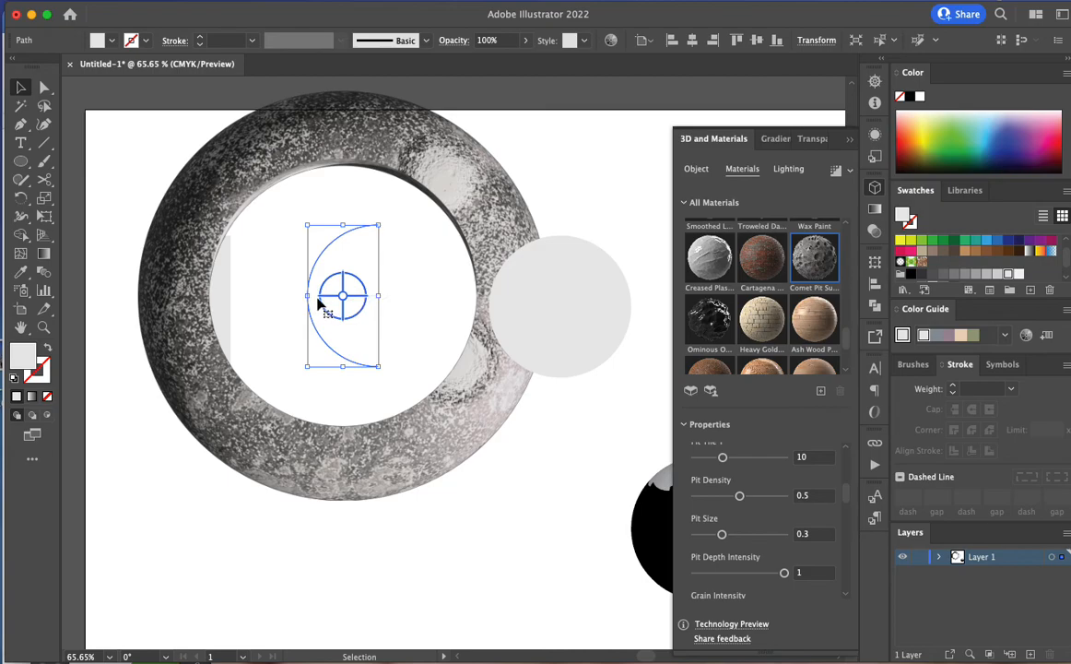
pyautogui.moveTo(322, 298); pyautogui.dragTo(359, 277)
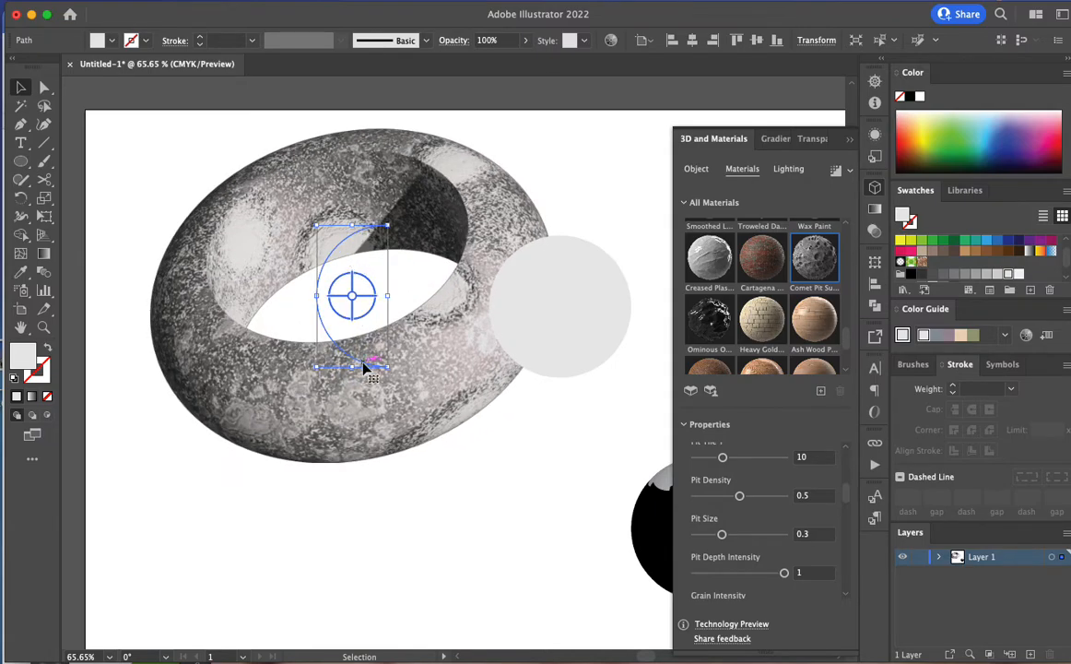
# Compare the lighting presets on the ring, settle on Top Left with 73% light intensity, and turn off ambient light
pyautogui.click(789, 169)
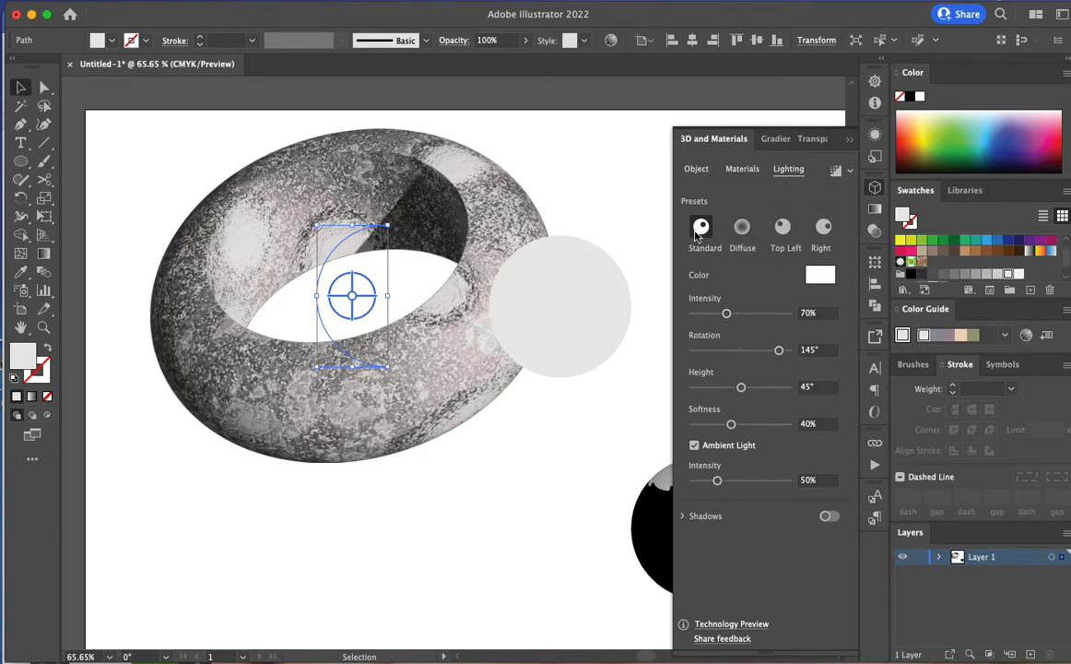
pyautogui.click(743, 228)
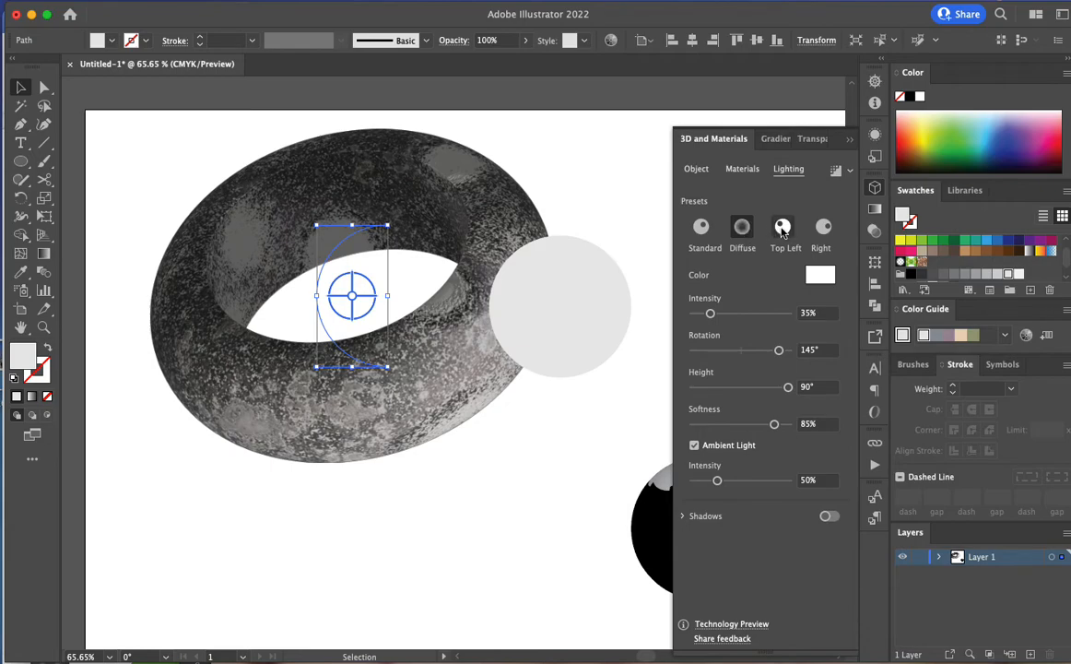
pyautogui.click(782, 229)
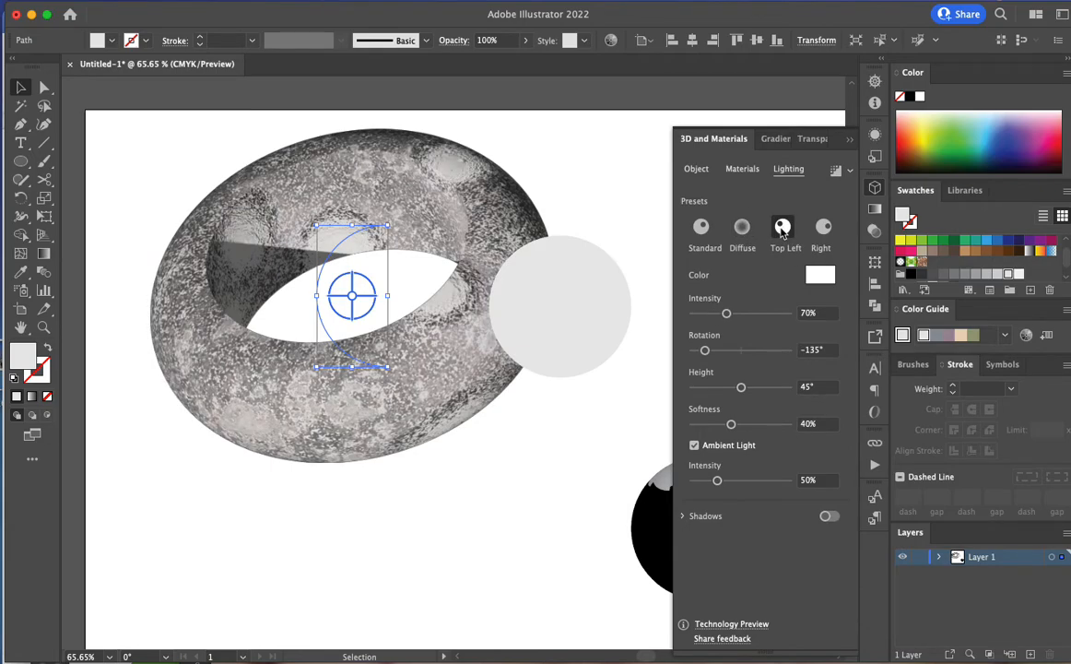
pyautogui.click(823, 229)
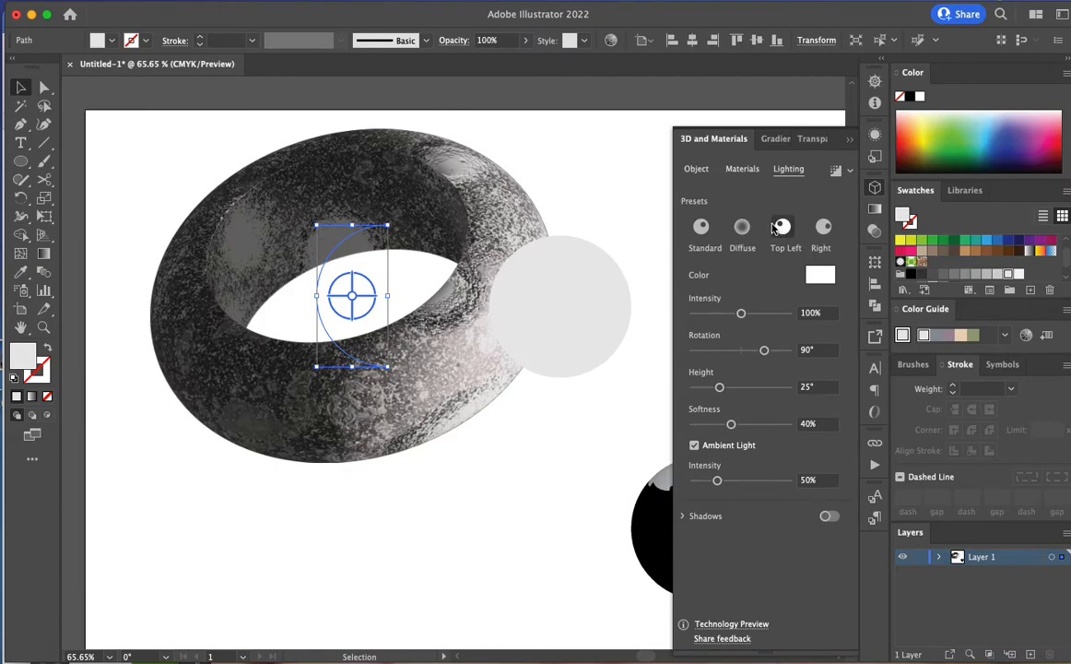
pyautogui.click(782, 228)
pyautogui.moveTo(740, 314)
pyautogui.mouseDown()
pyautogui.moveTo(752, 314)
pyautogui.moveTo(728, 313)
pyautogui.mouseUp()
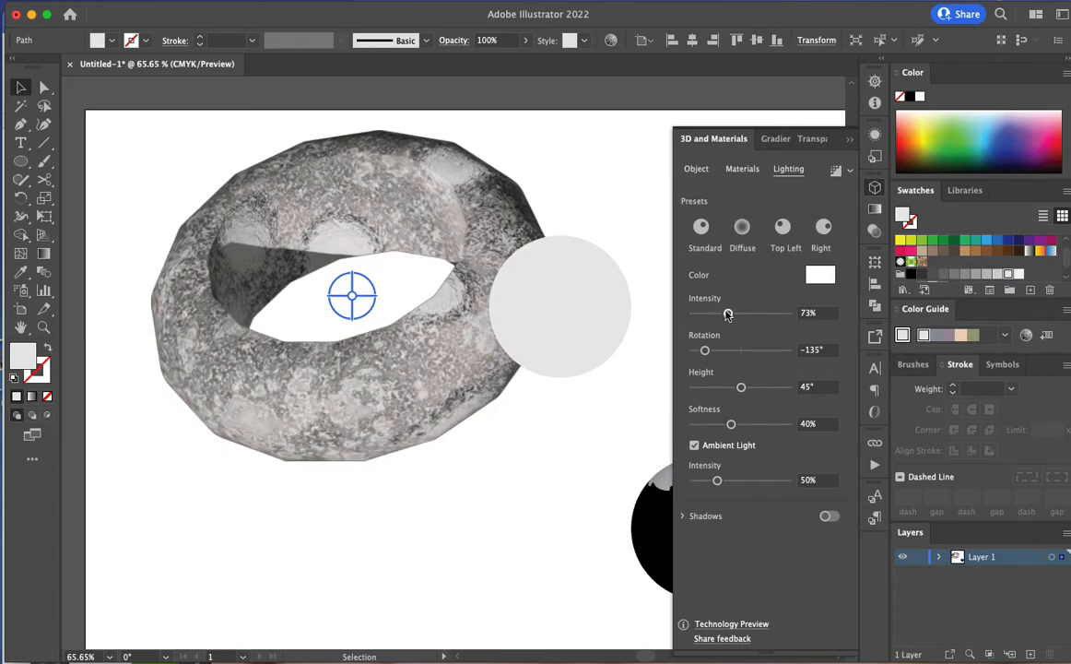
pyautogui.click(695, 445)
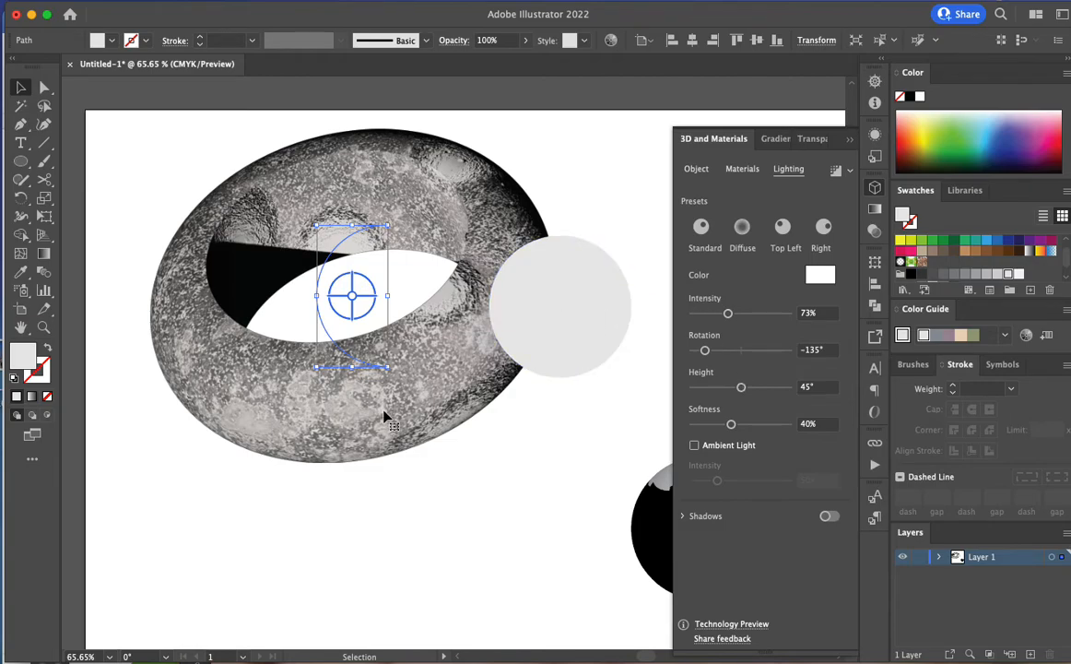
# Move the ring down and slightly left on the artboard and rotate it in 3D to tilt the opposite way
pyautogui.moveTo(305, 386); pyautogui.dragTo(275, 462)
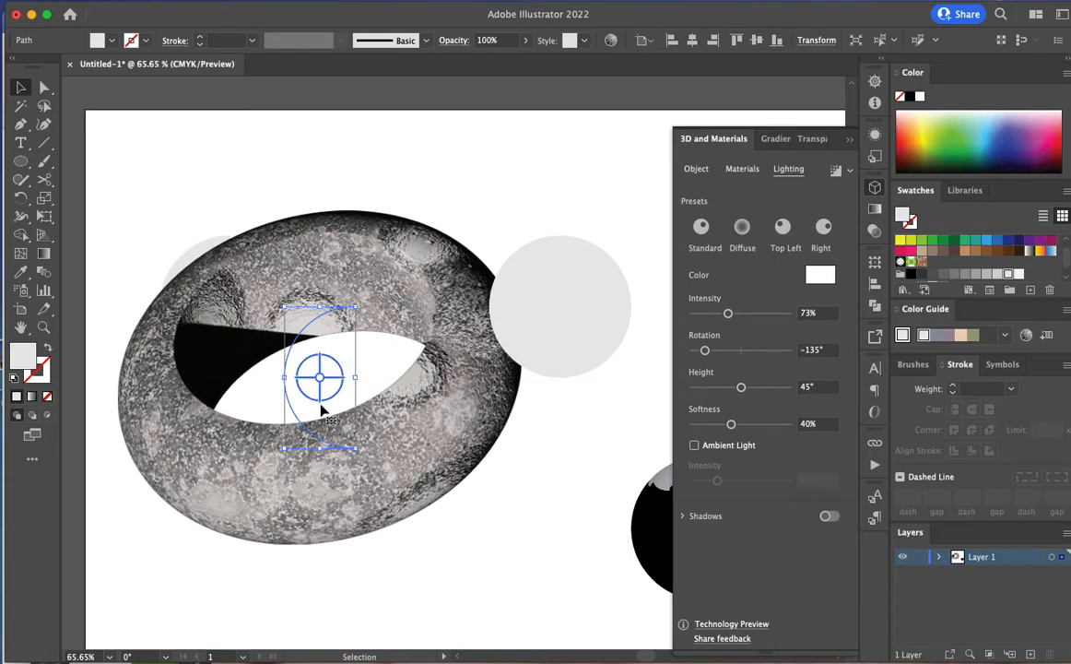
pyautogui.moveTo(332, 399); pyautogui.dragTo(364, 395)
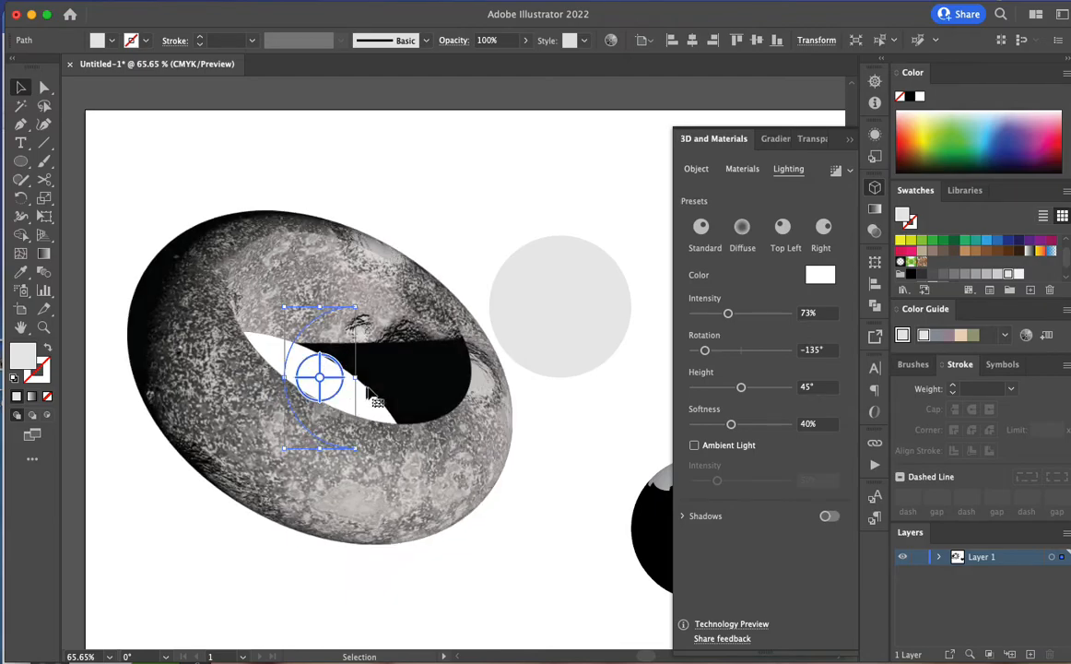
pyautogui.click(743, 170)
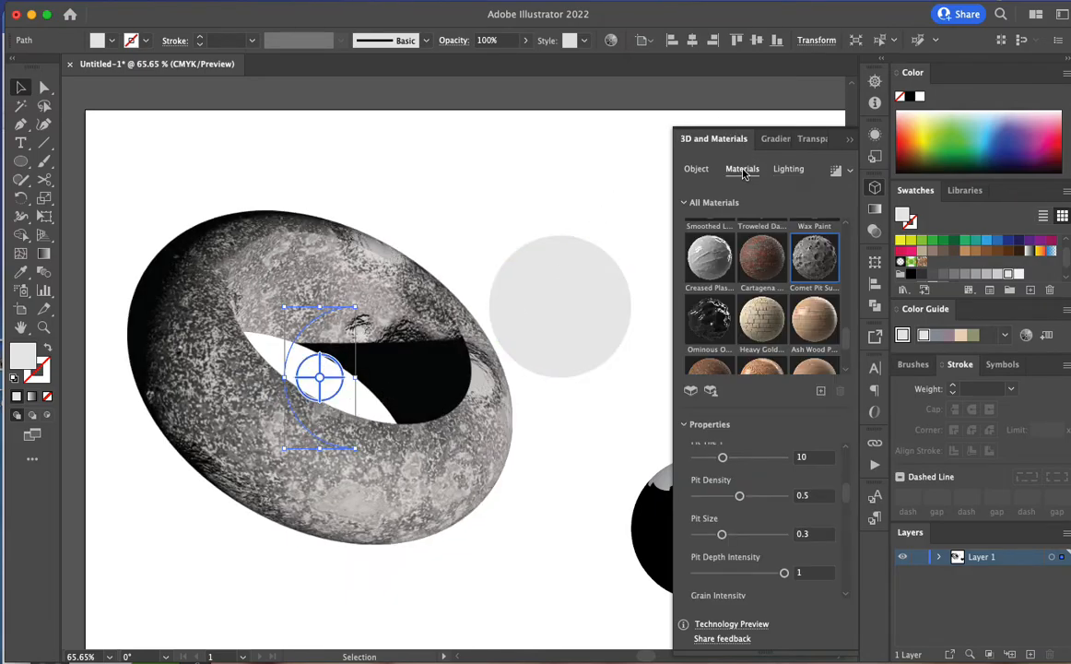
pyautogui.scroll(-3, 708, 287)
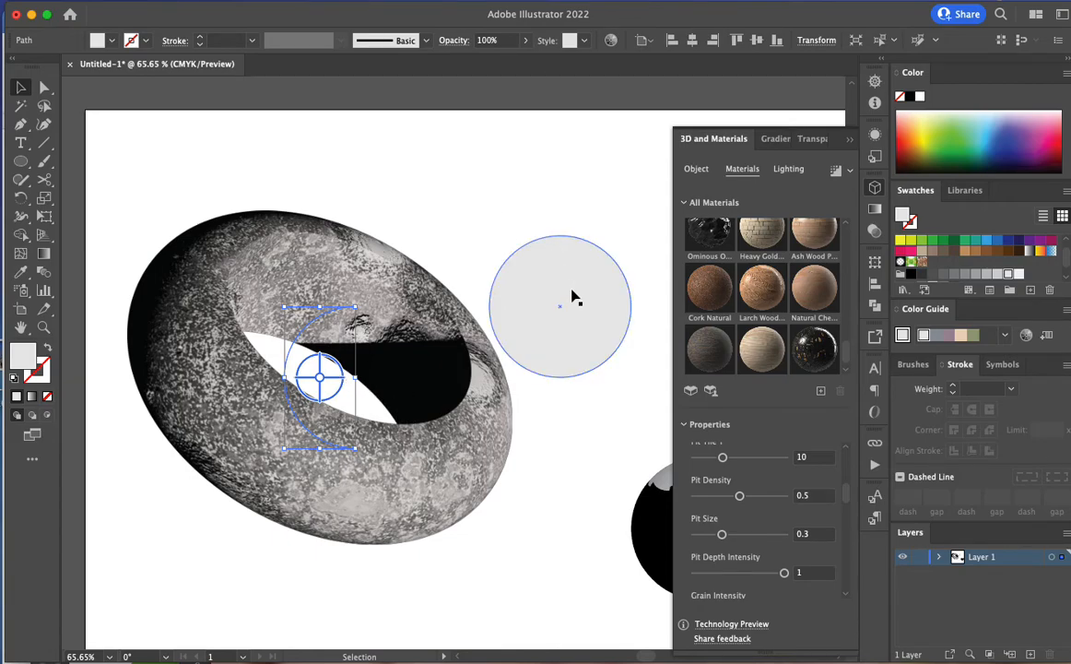
# Move the full circle up, clear of the ring, and apply the 3D Inflate effect to it
pyautogui.moveTo(572, 284); pyautogui.dragTo(579, 219)
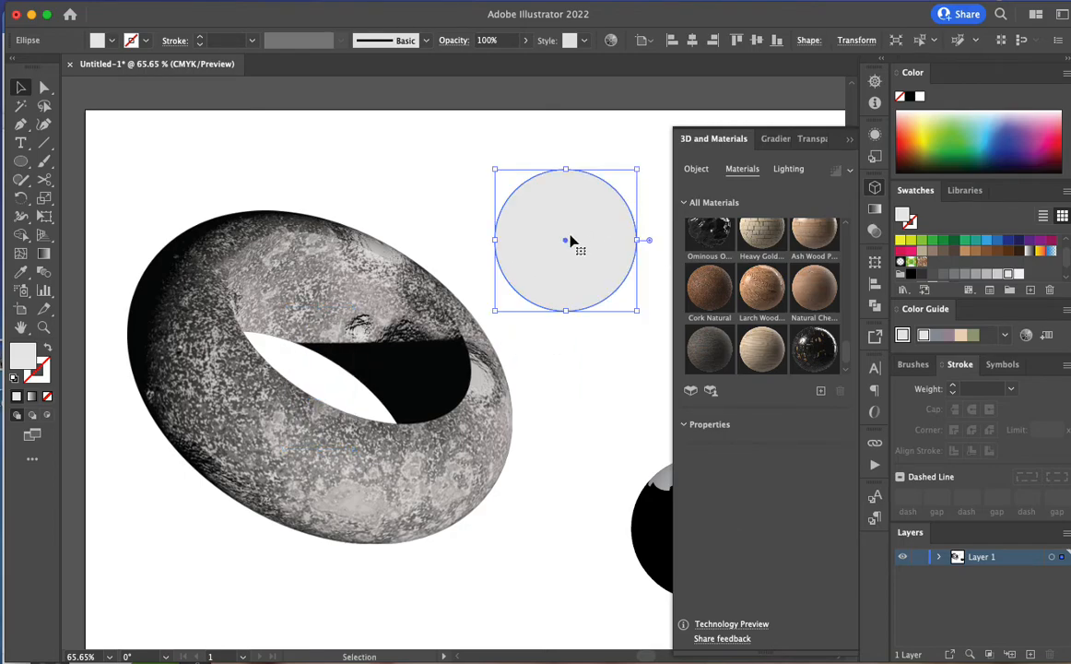
pyautogui.click(696, 169)
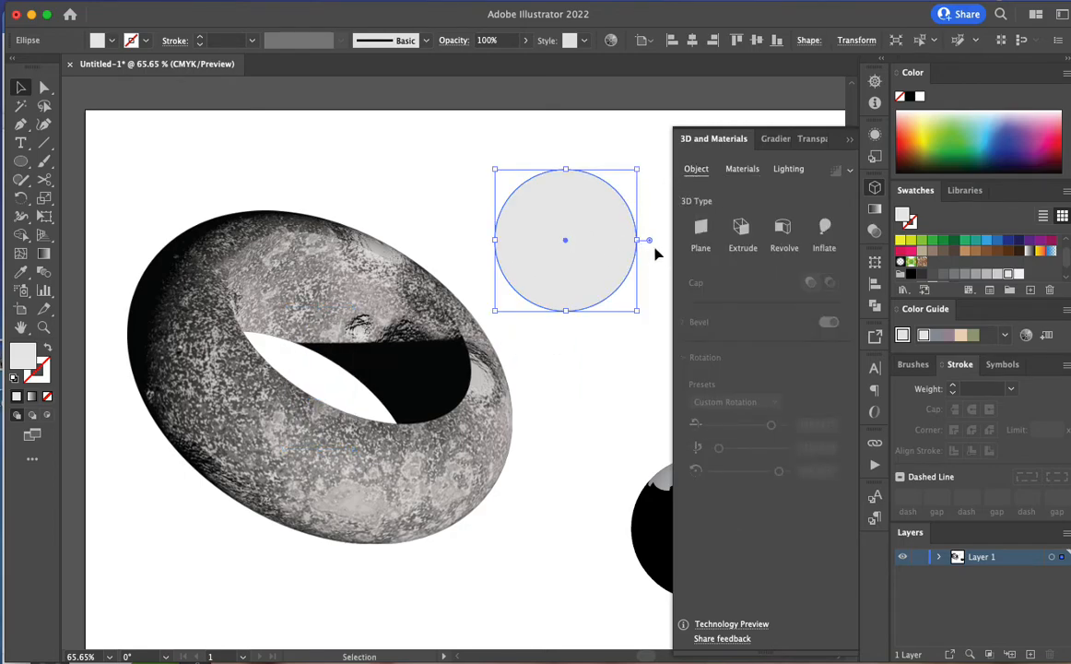
pyautogui.click(826, 231)
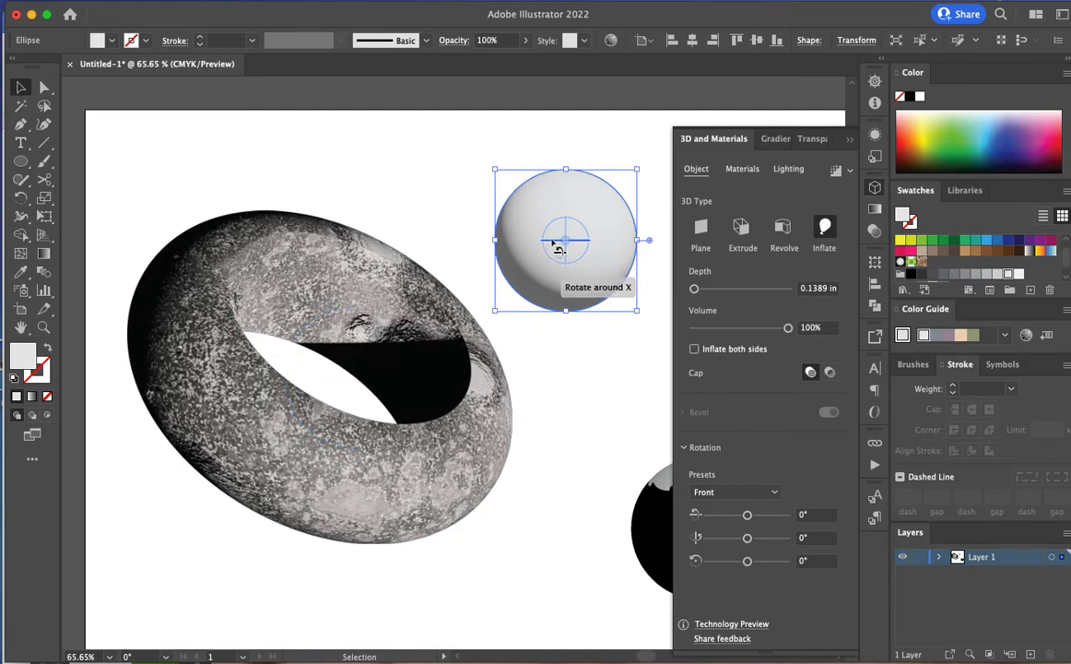
# Rotate the inflated circle to view it from the side and inflate both sides
pyautogui.moveTo(553, 241); pyautogui.dragTo(643, 235)
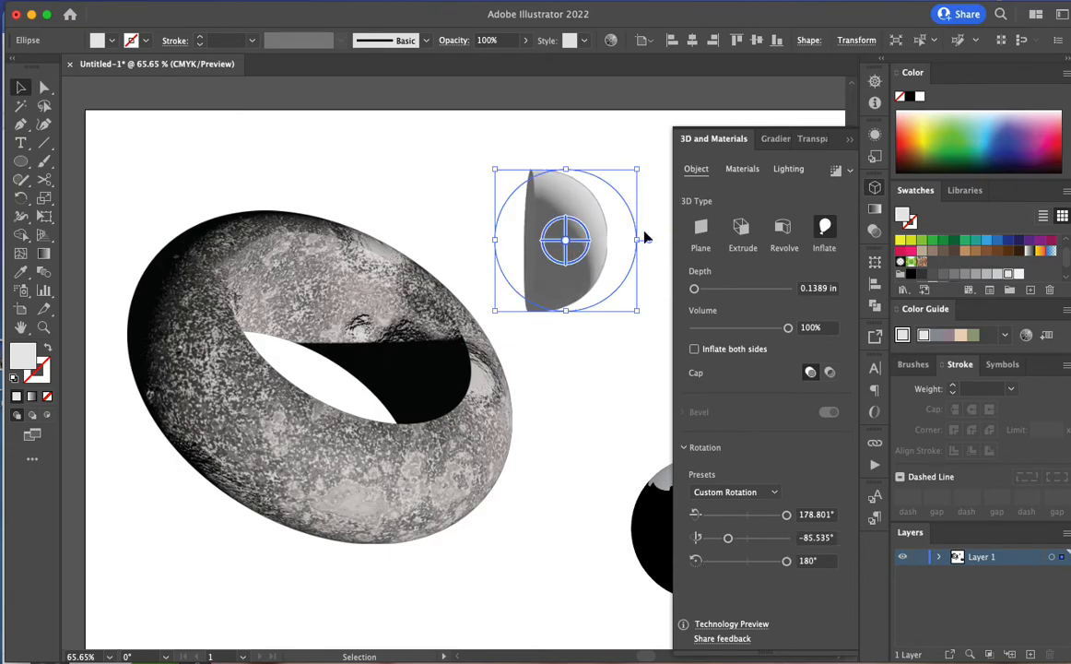
pyautogui.click(695, 349)
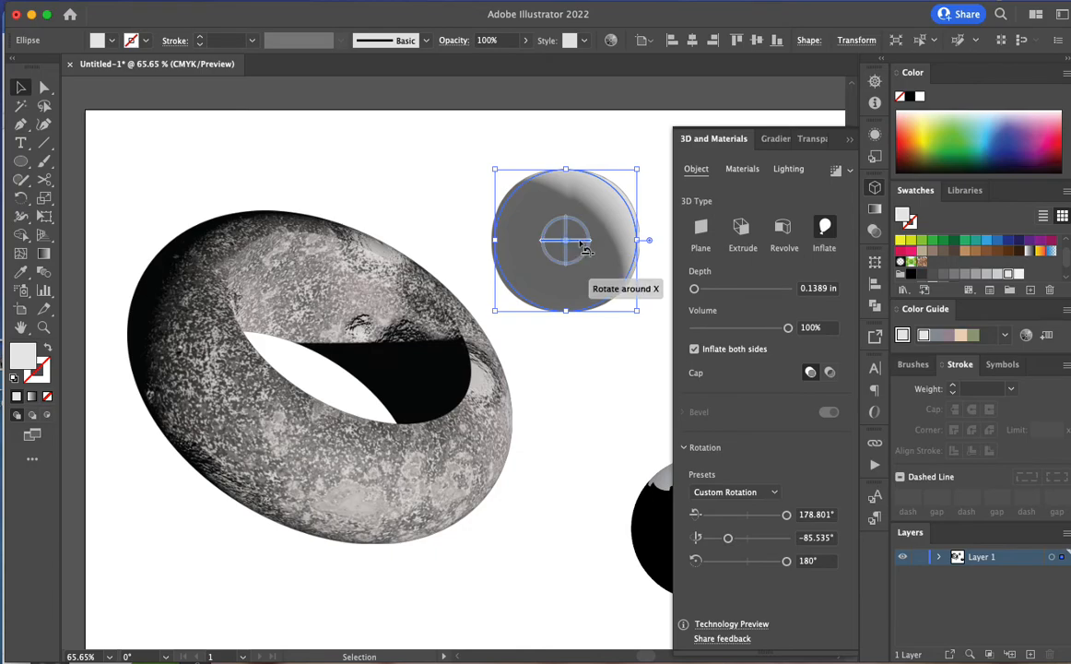
pyautogui.moveTo(582, 244); pyautogui.dragTo(535, 258)
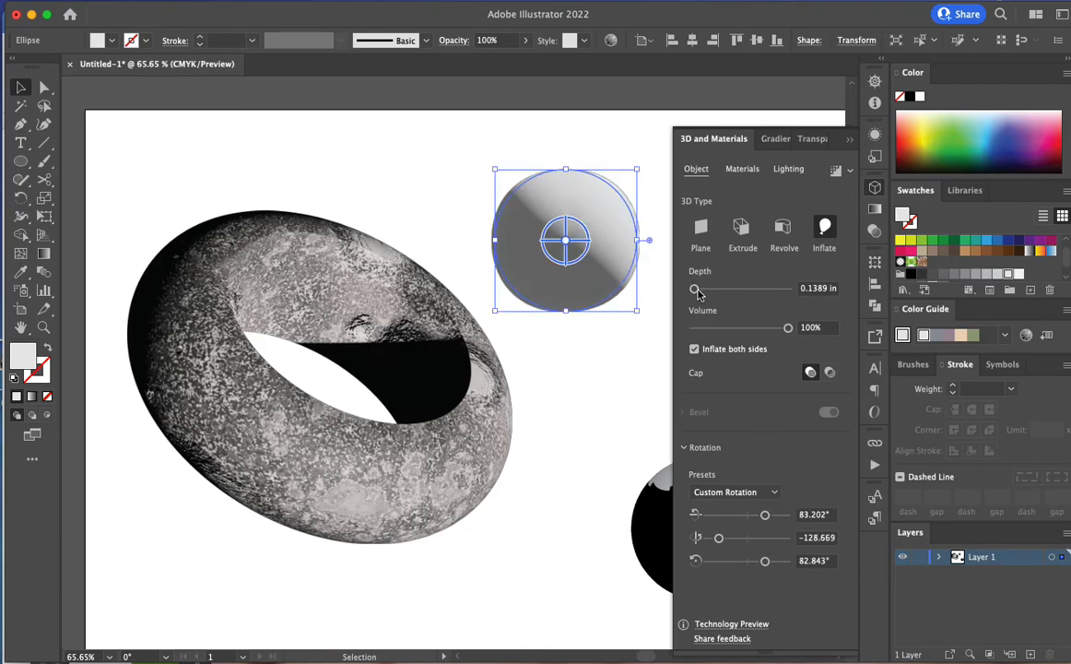
# Set the inflate depth to 5.6806 in to form a capsule, then move it left over the ring and rotate it
pyautogui.moveTo(694, 289); pyautogui.dragTo(711, 290)
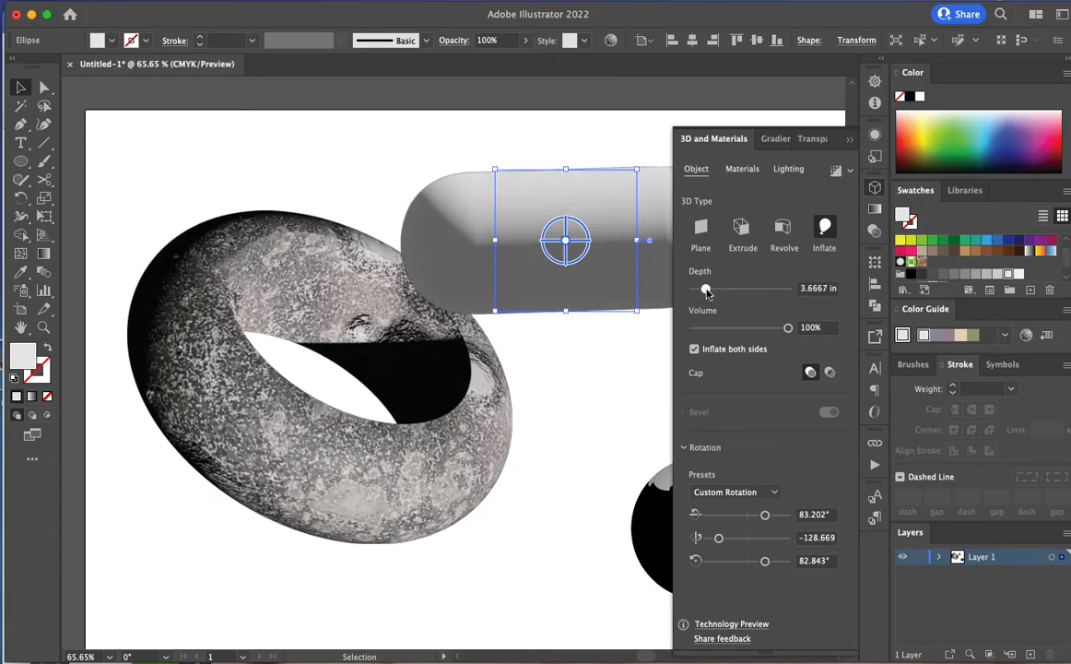
pyautogui.moveTo(575, 268)
pyautogui.mouseDown()
pyautogui.moveTo(451, 289)
pyautogui.moveTo(446, 260)
pyautogui.moveTo(455, 282)
pyautogui.moveTo(583, 273)
pyautogui.mouseUp()
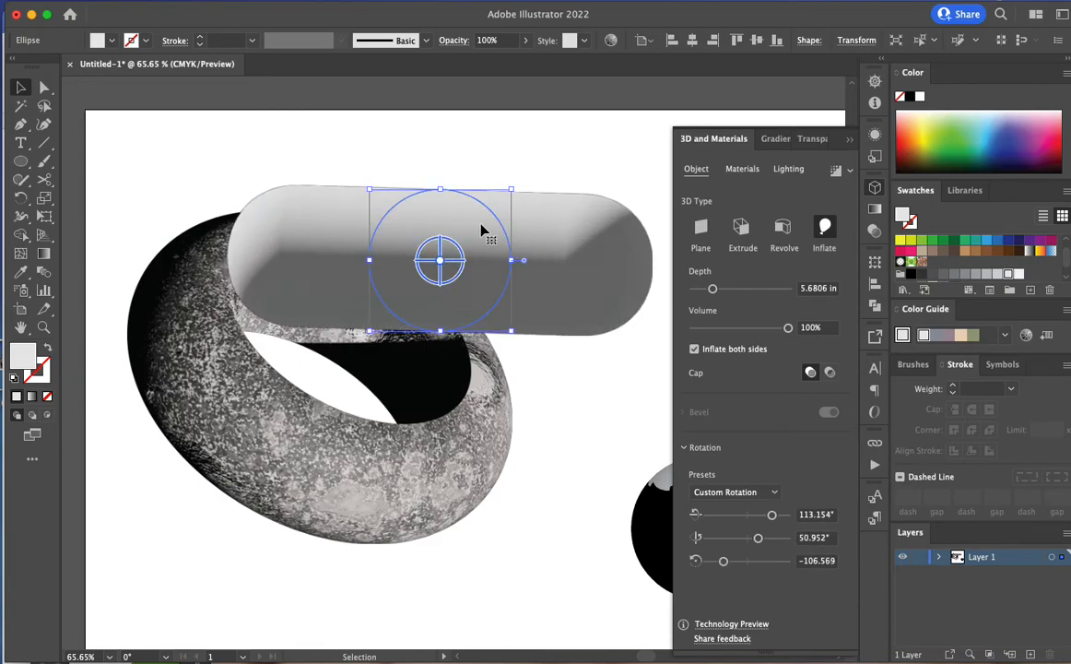
pyautogui.moveTo(449, 248); pyautogui.dragTo(410, 249)
# Try the Heavy Golden Dawn Clean and Zinc Spade Pattern materials on the capsule and settle on the dark Natural Ebony wood
pyautogui.click(737, 169)
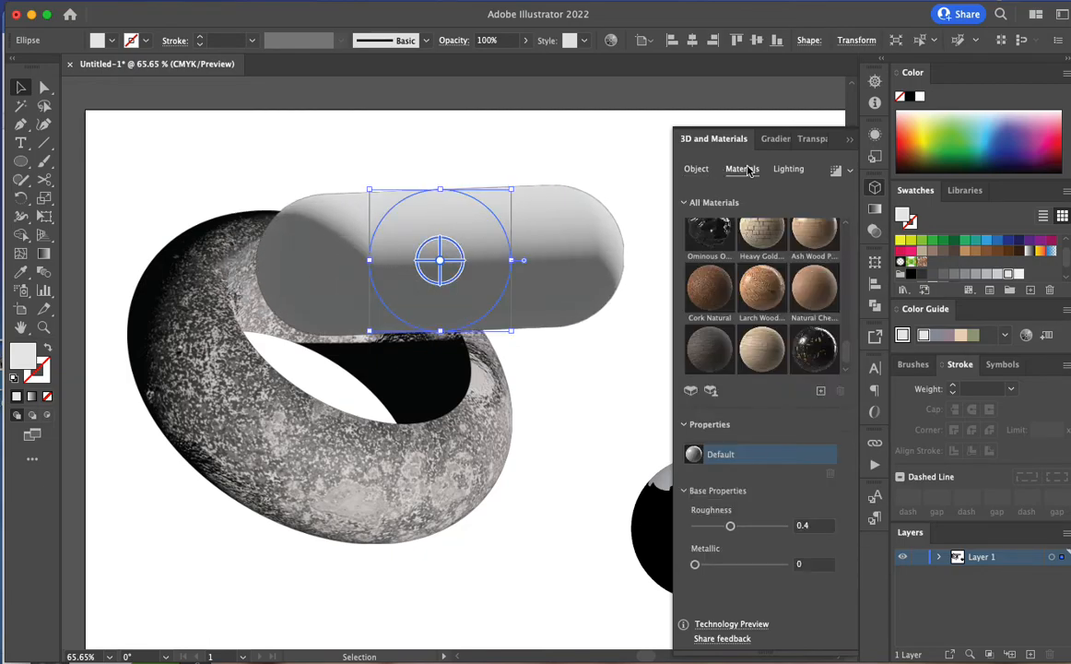
pyautogui.click(756, 238)
pyautogui.scroll(-5, 754, 276)
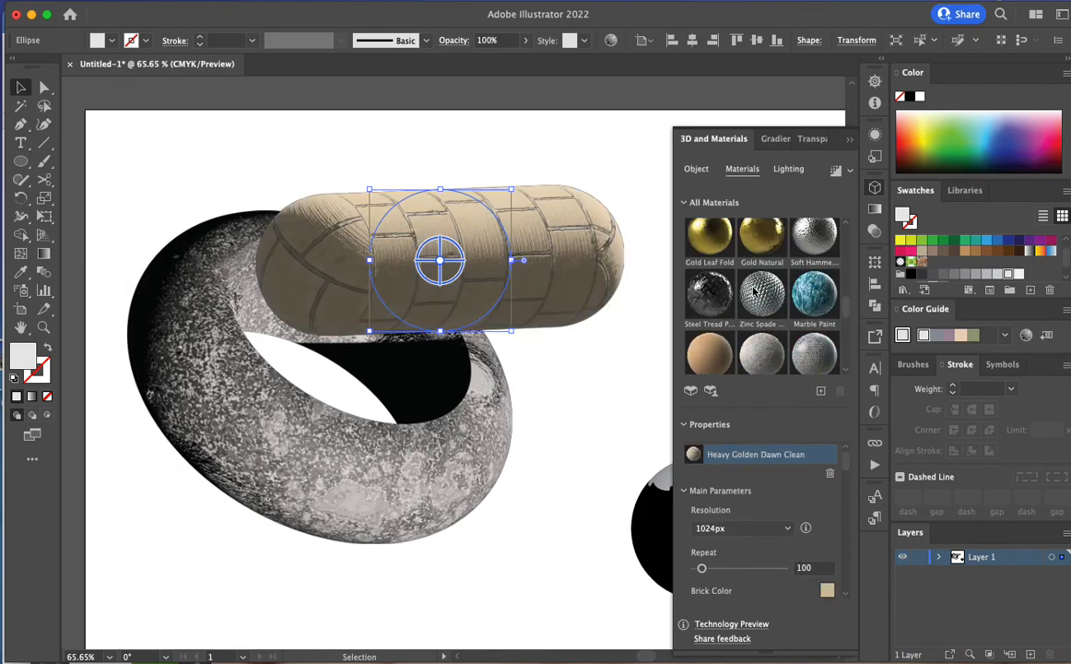
pyautogui.click(756, 291)
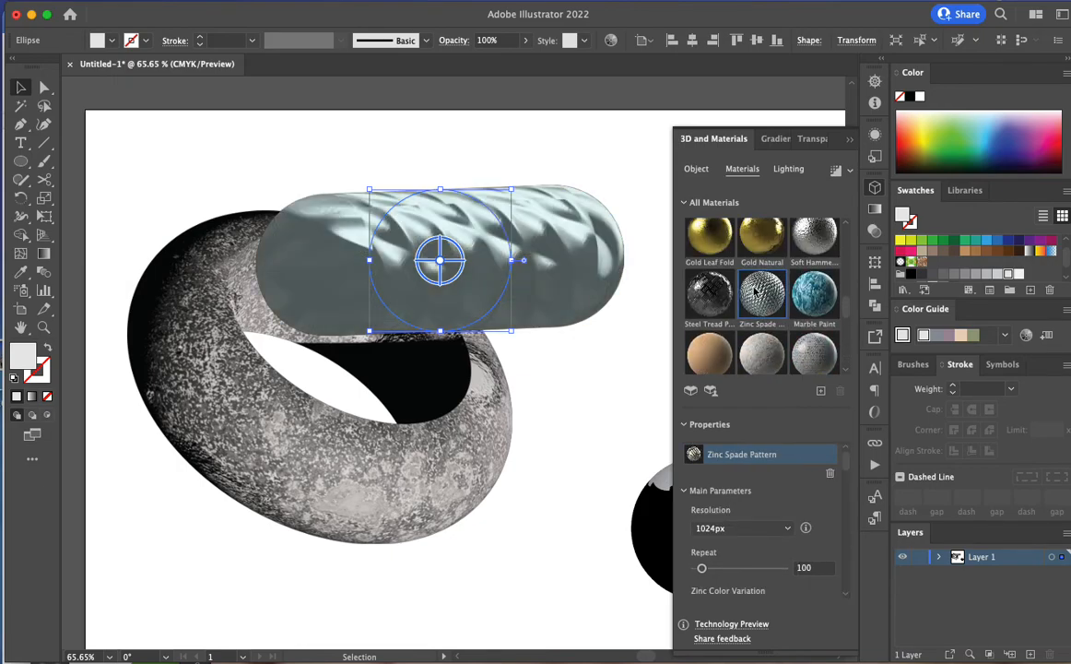
pyautogui.scroll(-6, 757, 304)
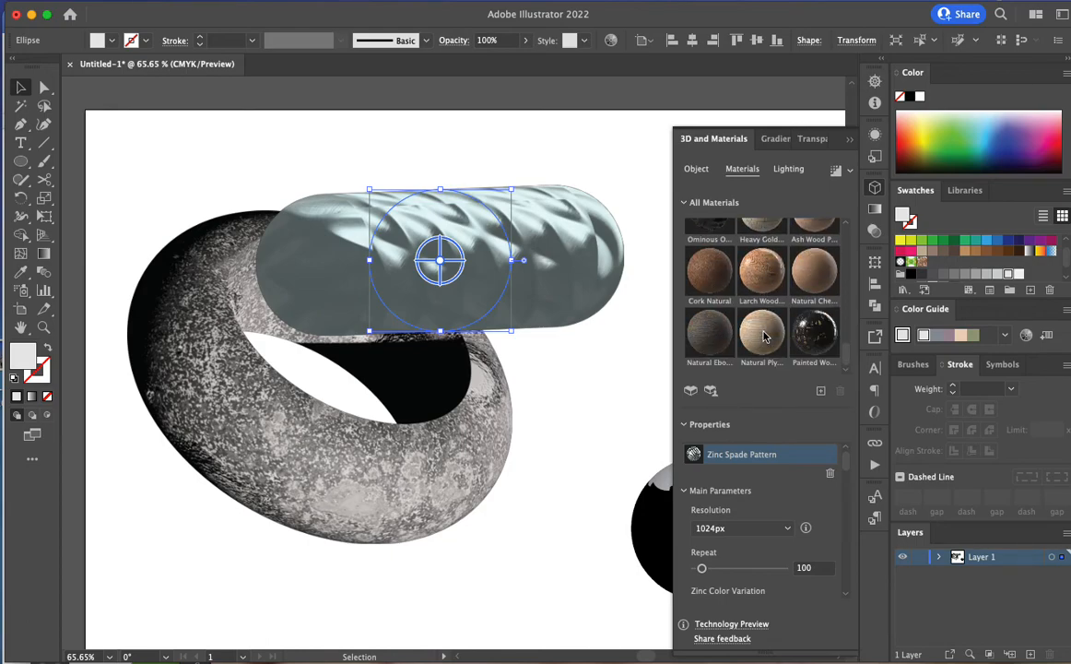
pyautogui.click(702, 335)
# Raise the capsule's light intensity to 153% and move it down and right so it overlaps the ring's opening
pyautogui.click(787, 169)
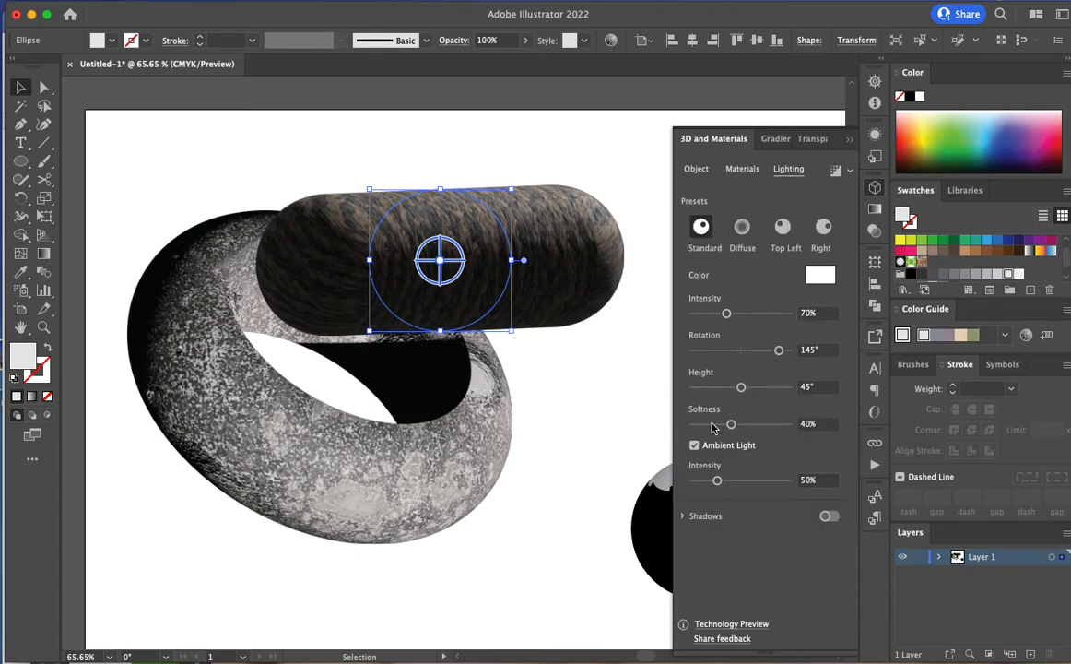
pyautogui.moveTo(726, 313); pyautogui.dragTo(765, 313)
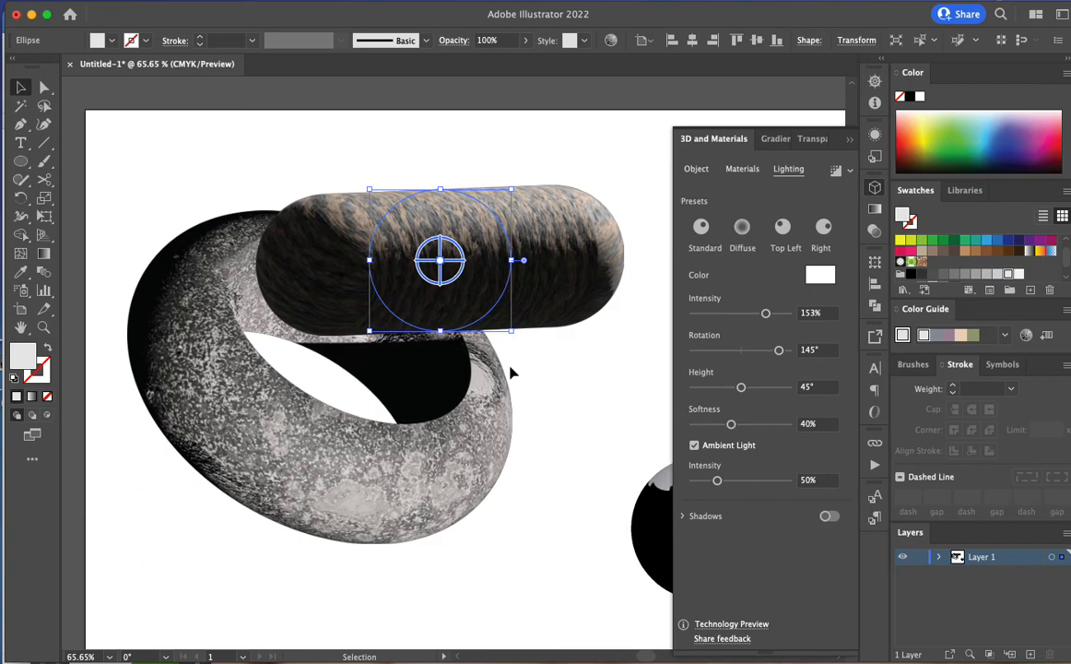
pyautogui.moveTo(327, 247); pyautogui.dragTo(360, 291)
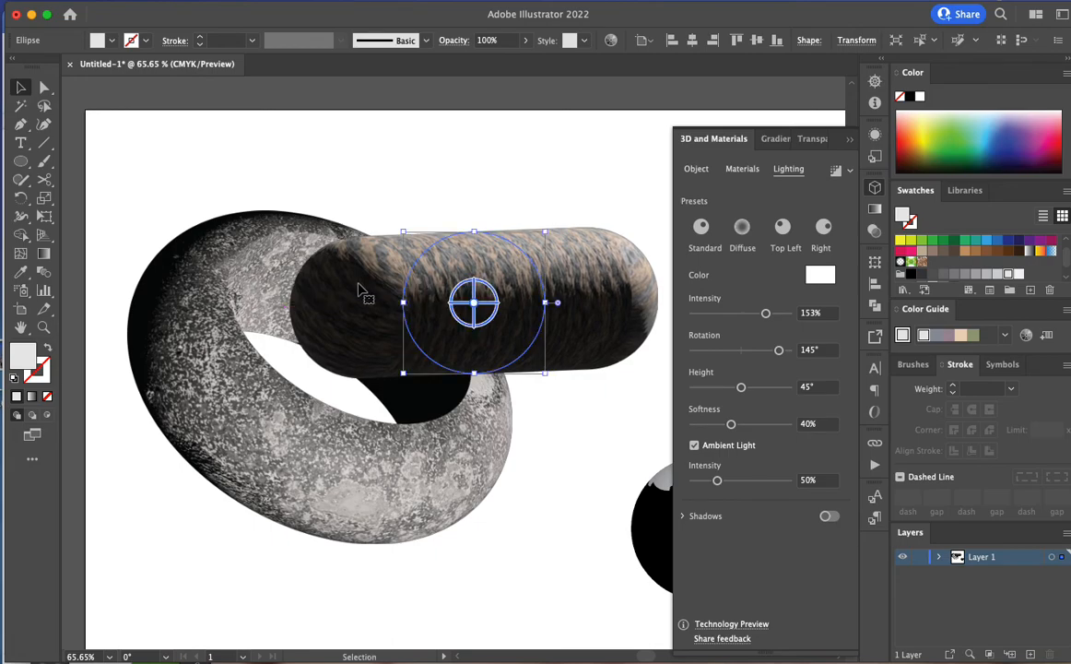